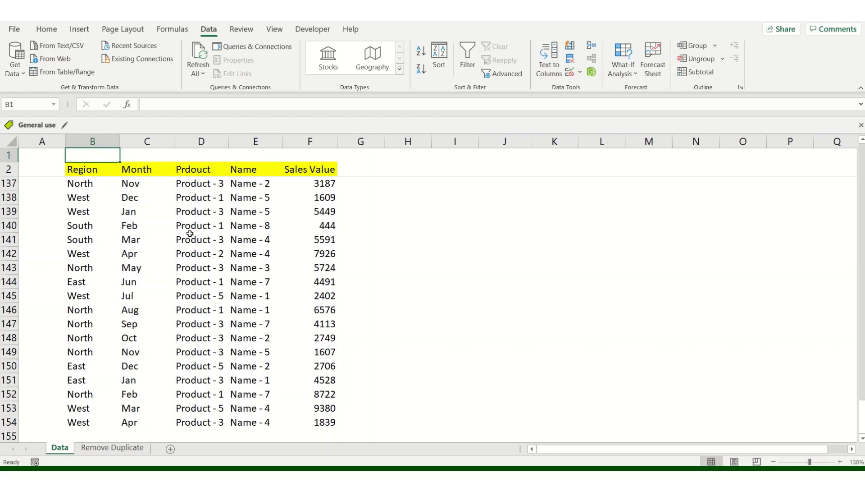
# Step: Centre the contents of table columns B to F both horizontally and vertically on the Data sheet
pyautogui.click(87, 168)
pyautogui.press('Down')
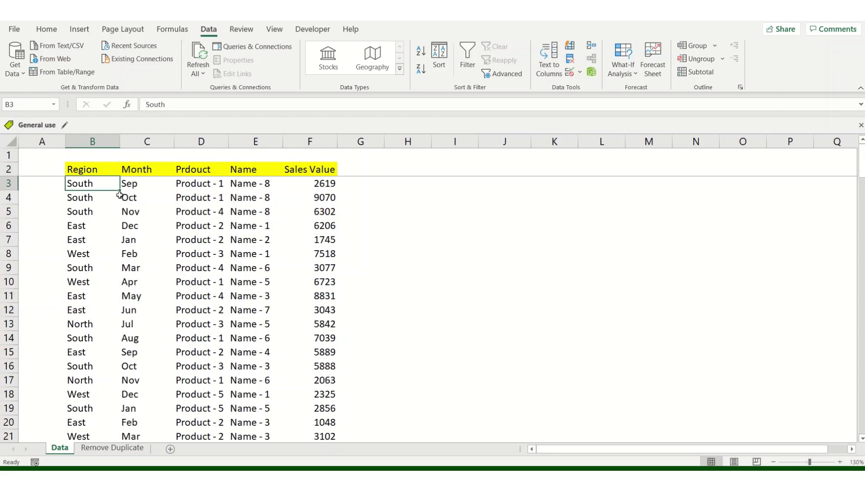
pyautogui.press('Up')
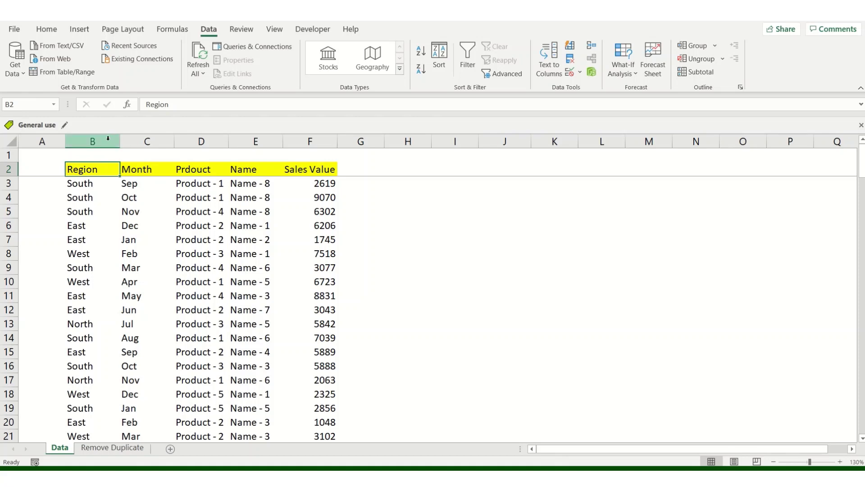
pyautogui.moveTo(92, 141); pyautogui.dragTo(310, 141)
pyautogui.click(46, 30)
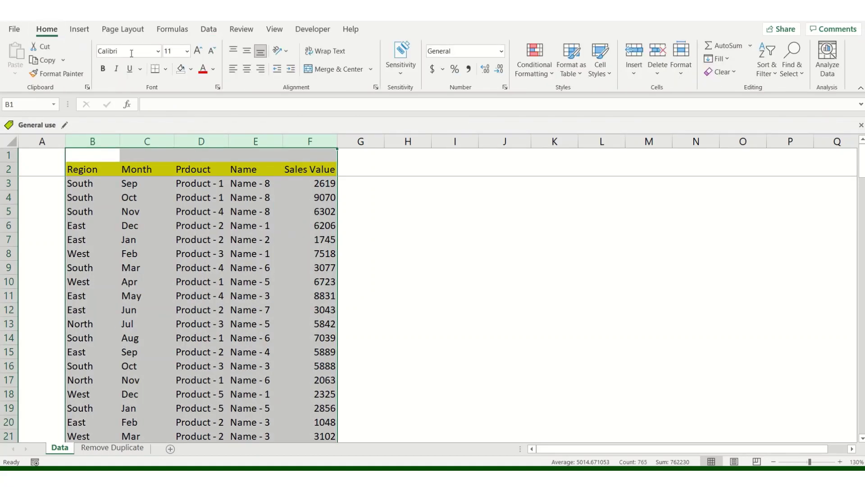
pyautogui.click(246, 69)
pyautogui.click(246, 53)
pyautogui.click(221, 209)
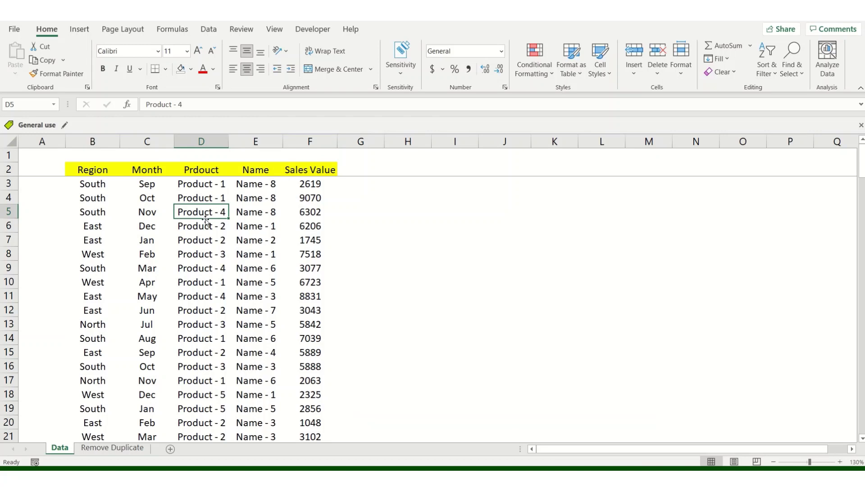
# Step: Examine the table's header row and the fields of the first record, from Region to Sales Value
pyautogui.click(100, 171)
pyautogui.moveTo(100, 171); pyautogui.dragTo(293, 171)
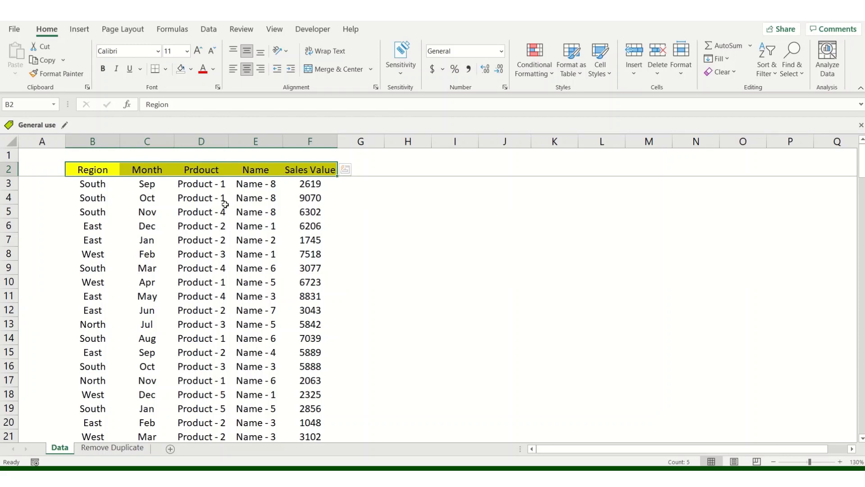
pyautogui.click(100, 184)
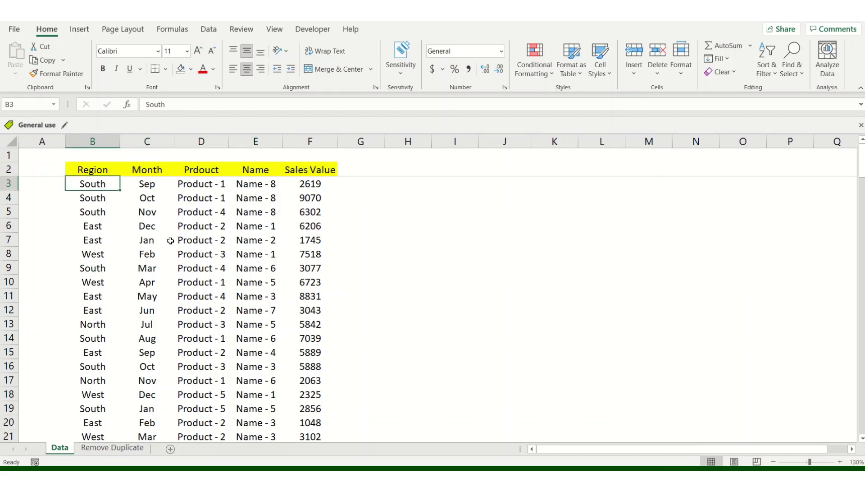
pyautogui.hotkey('shift', 'Right')
pyautogui.hotkey('shift', 'Right')
pyautogui.hotkey('shift', 'Right')
pyautogui.hotkey('shift', 'Right')
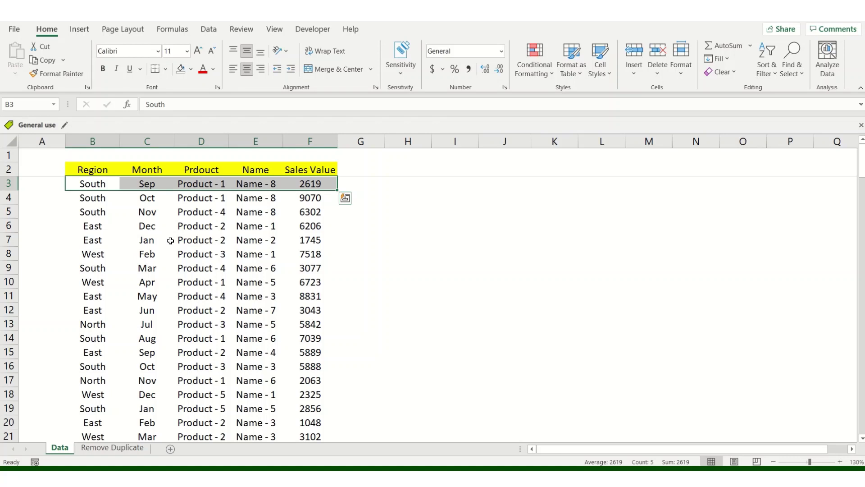
pyautogui.hotkey('shift', 'Left')
pyautogui.hotkey('shift', 'Left')
pyautogui.hotkey('shift', 'Left')
pyautogui.hotkey('shift', 'Left')
pyautogui.hotkey('shift', 'Down')
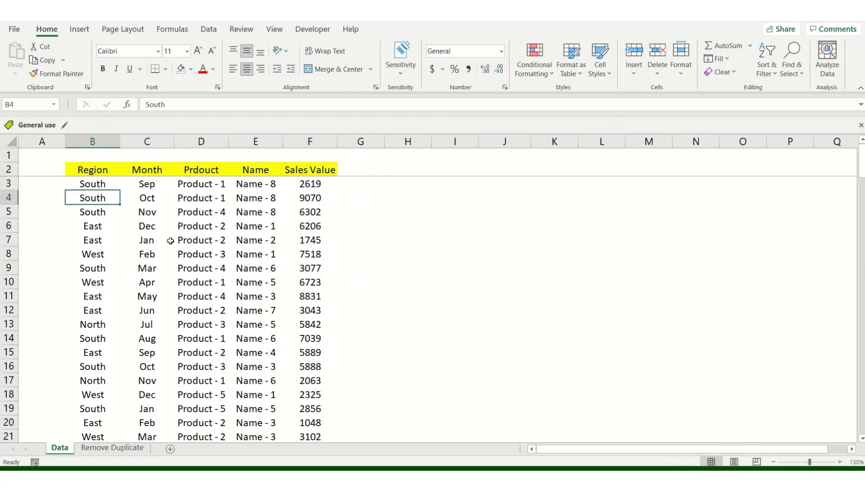
pyautogui.hotkey('shift', 'Up')
pyautogui.hotkey('shift', 'Right')
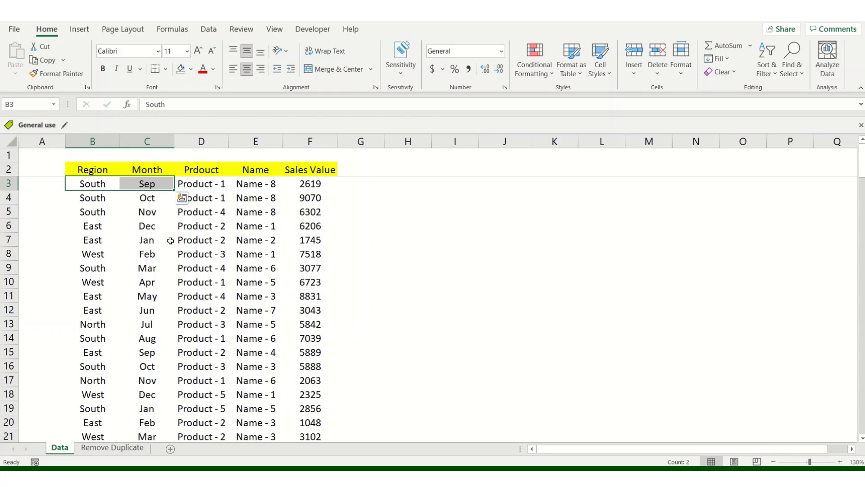
pyautogui.press('Left')
pyautogui.press('Right')
pyautogui.hotkey('shift', 'Right')
pyautogui.press('Right')
pyautogui.press('Right')
pyautogui.hotkey('shift', 'Right')
pyautogui.hotkey('shift', 'Right')
pyautogui.hotkey('shift', 'Right')
pyautogui.hotkey('shift', 'Left')
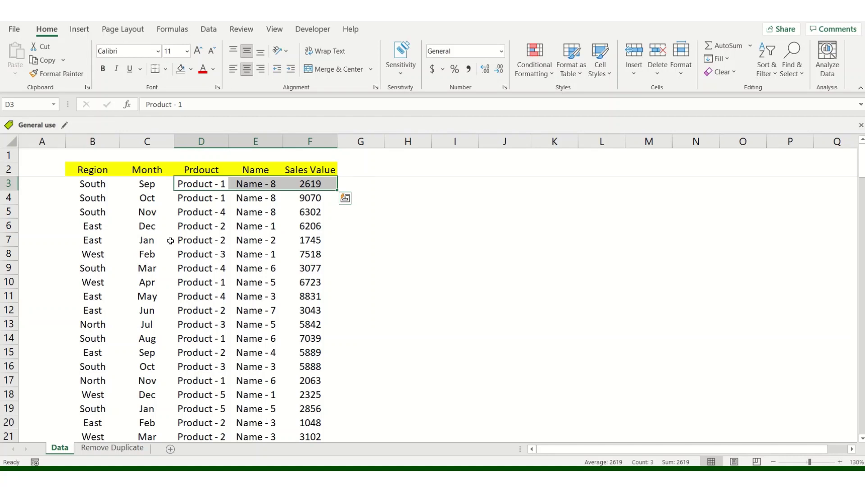
pyautogui.press('Left')
pyautogui.press('Left')
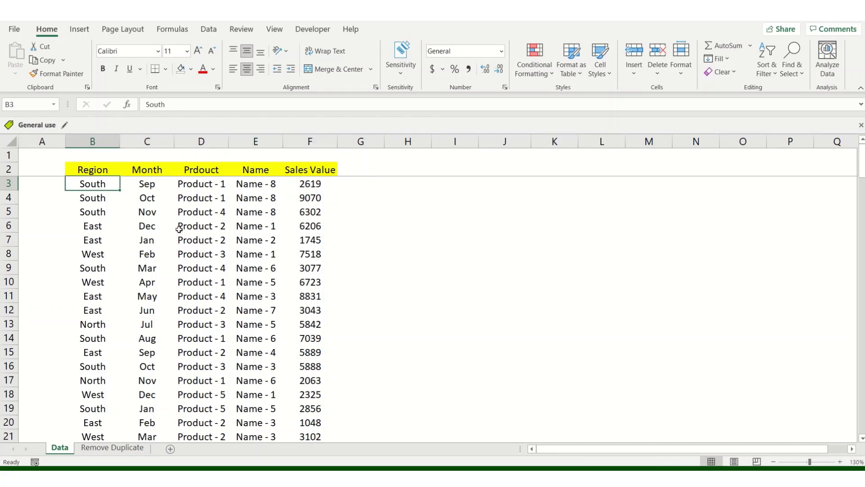
pyautogui.keyDown('ctrl'); pyautogui.click(203, 186); pyautogui.keyUp('ctrl')
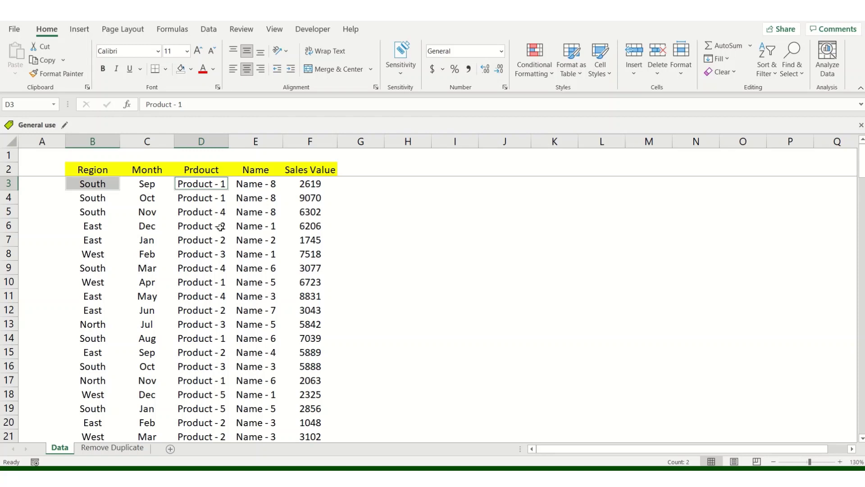
pyautogui.click(260, 186)
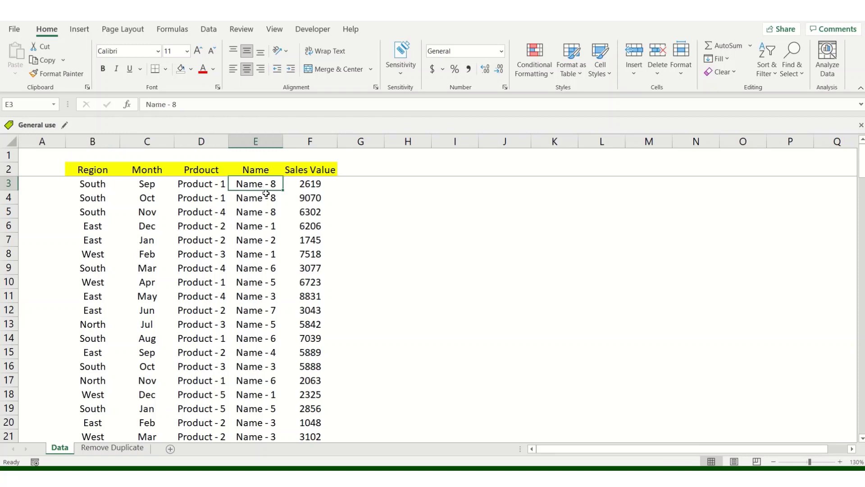
pyautogui.click(302, 186)
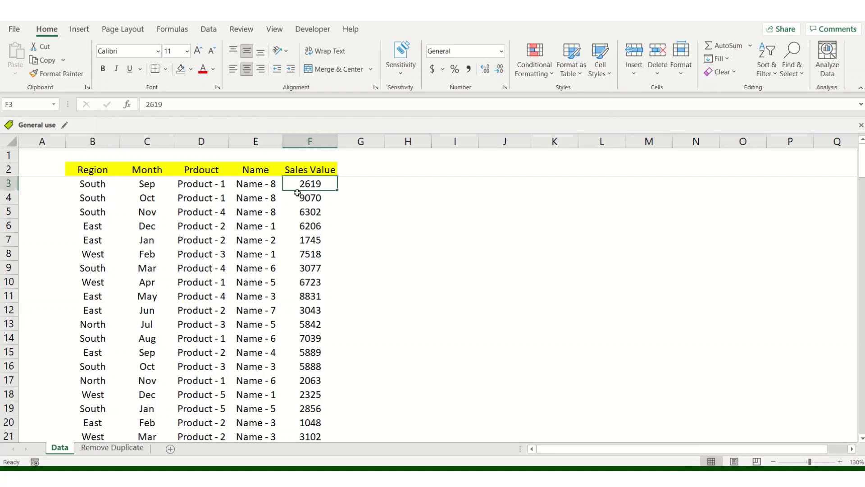
pyautogui.click(153, 187)
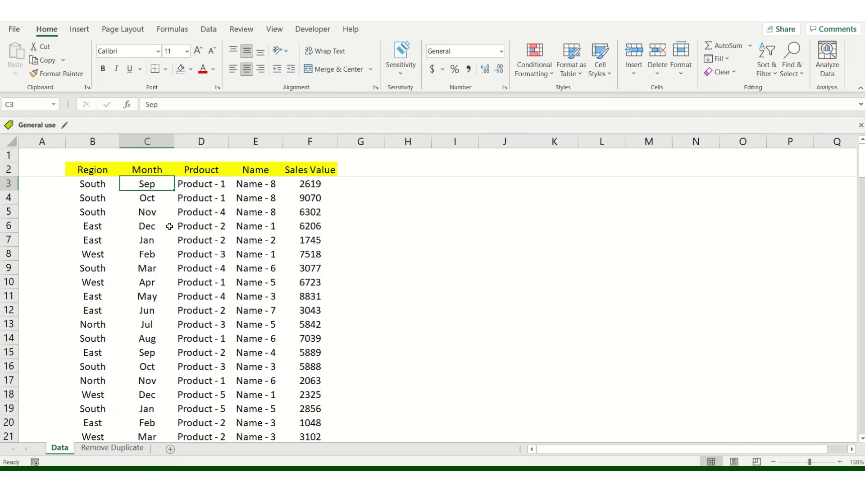
# Step: Copy the whole sales table on the Data sheet, from the Region header in B2 to its last record
pyautogui.press('Up')
pyautogui.press('Left')
pyautogui.hotkey('ctrl', 'shift', 'Right')
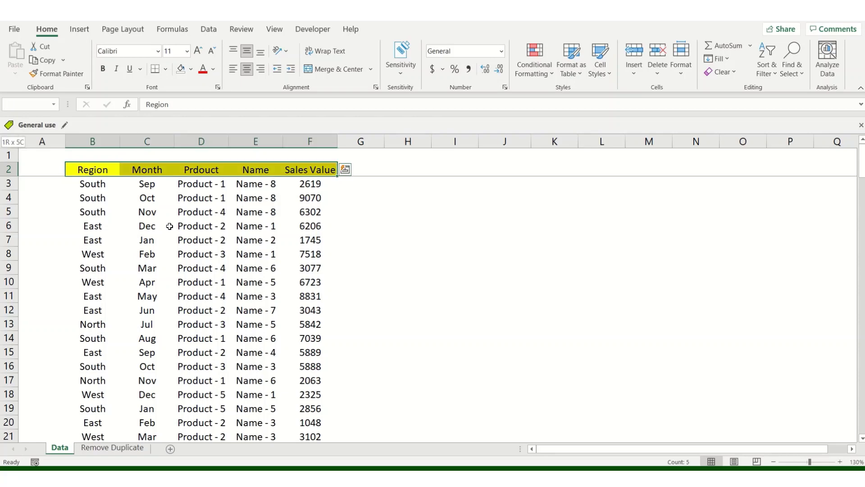
pyautogui.hotkey('ctrl', 'shift', 'Down')
pyautogui.hotkey('ctrl', 'c')
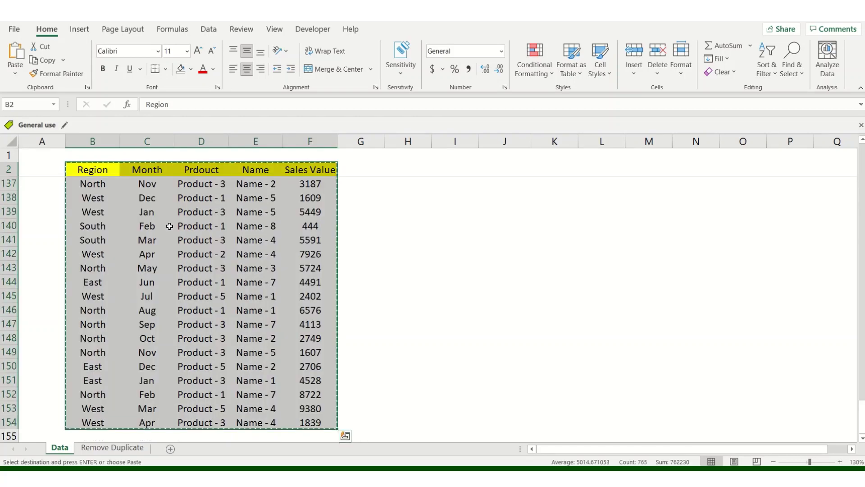
pyautogui.press('Down')
pyautogui.press('Up')
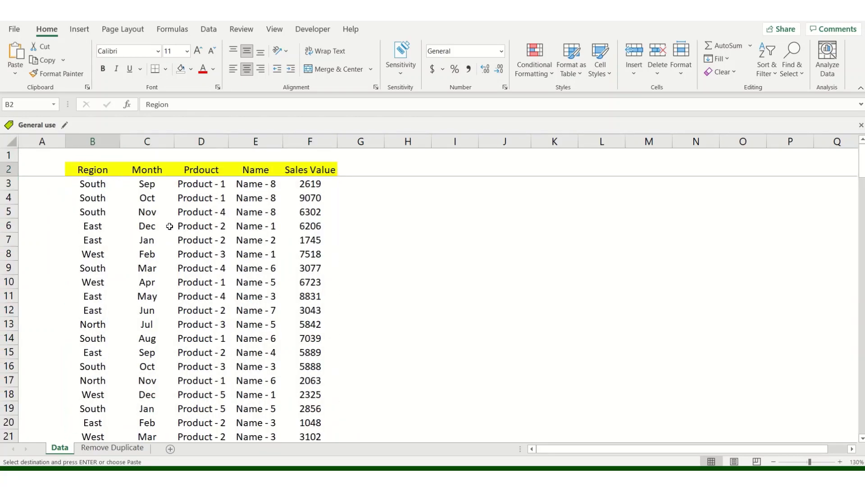
# Step: Paste the copied table into the Remove Duplicate sheet starting at cell B5
pyautogui.hotkey('ctrl', 'pagedown')
pyautogui.press('Down')
pyautogui.press('Down')
pyautogui.press('Down')
pyautogui.press('Down')
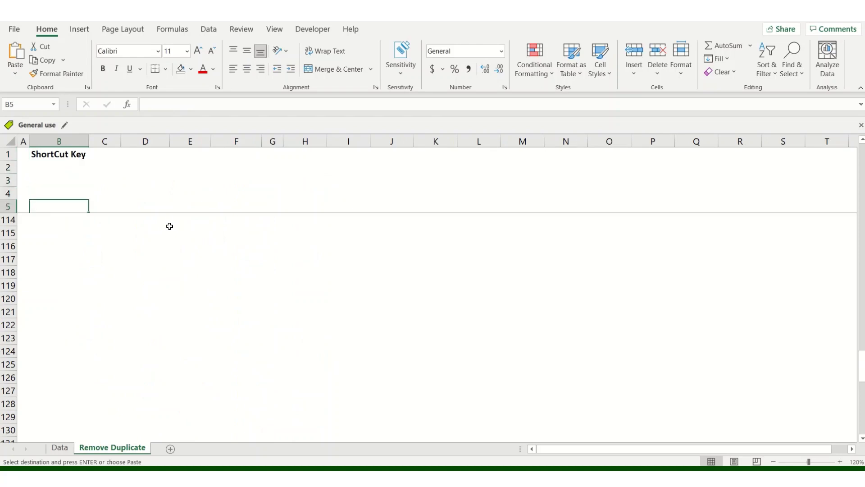
pyautogui.hotkey('ctrl', 'v')
pyautogui.press('Down')
pyautogui.press('Up')
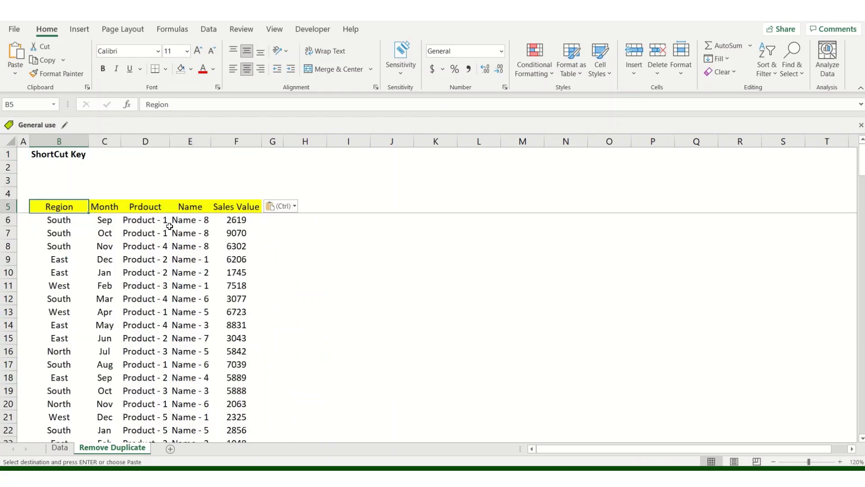
# Step: Create a duplicate record by copying B6:F6 over row 12, and compare the two rows
pyautogui.press('Right')
pyautogui.press('Down')
pyautogui.press('Left')
pyautogui.hotkey('shift', 'Right')
pyautogui.hotkey('shift', 'Right')
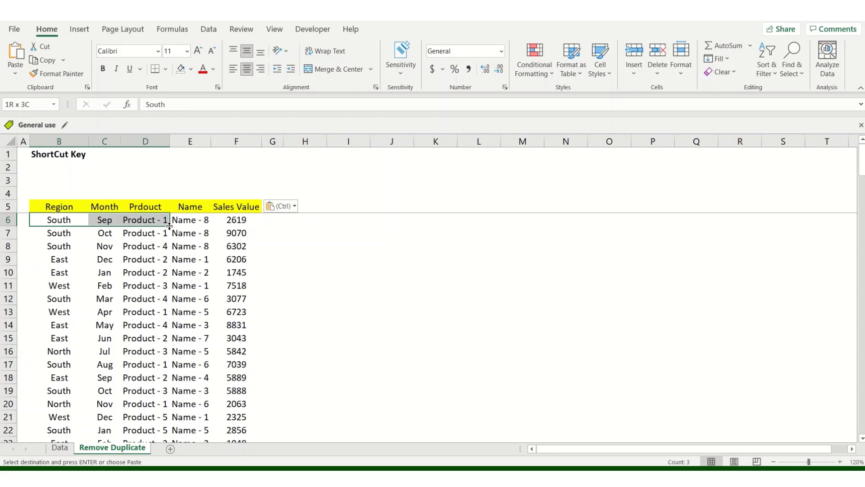
pyautogui.hotkey('shift', 'Right')
pyautogui.hotkey('shift', 'Right')
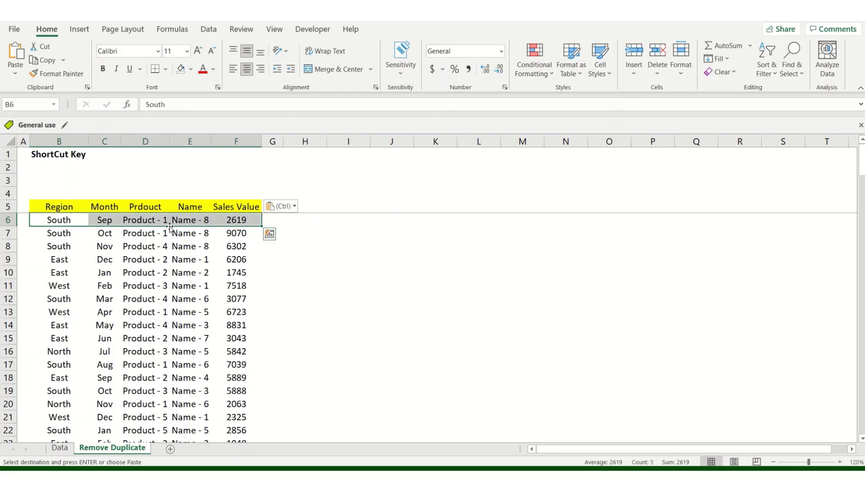
pyautogui.hotkey('ctrl', 'c')
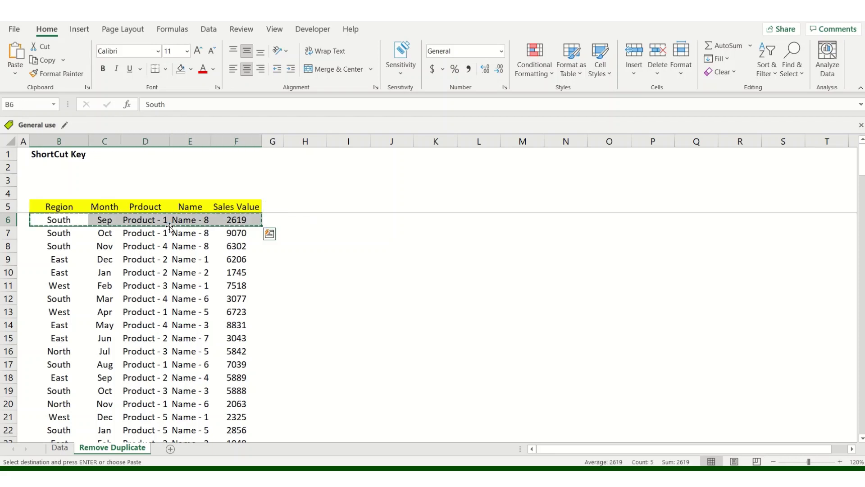
pyautogui.press('Down')
pyautogui.press('Down')
pyautogui.press('Down')
pyautogui.press('Down')
pyautogui.press('Down')
pyautogui.press('Down')
pyautogui.hotkey('ctrl', 'v')
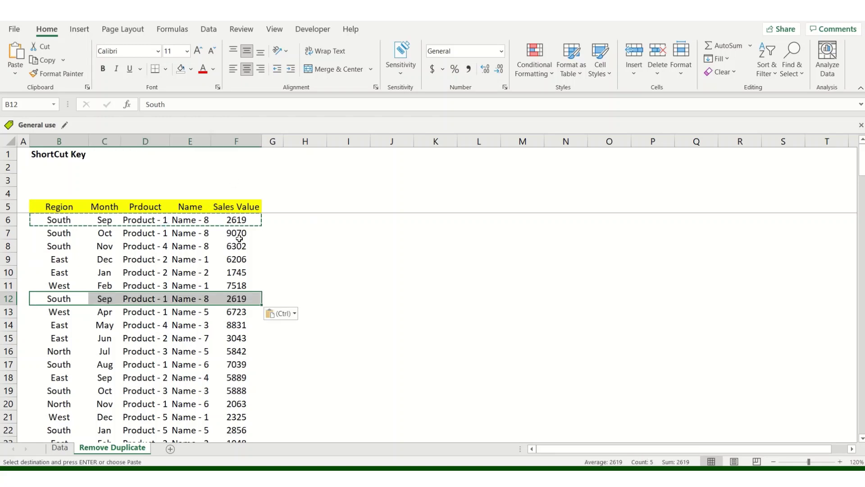
pyautogui.moveTo(72, 221); pyautogui.dragTo(219, 221)
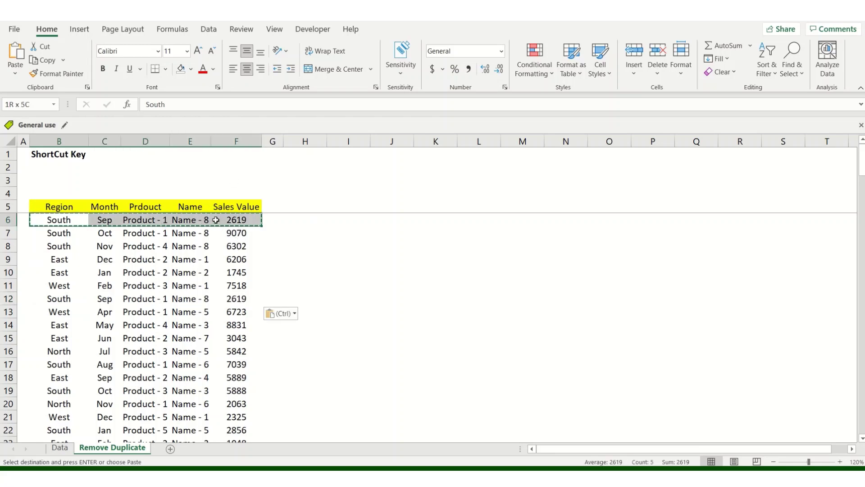
pyautogui.moveTo(62, 298); pyautogui.dragTo(244, 299)
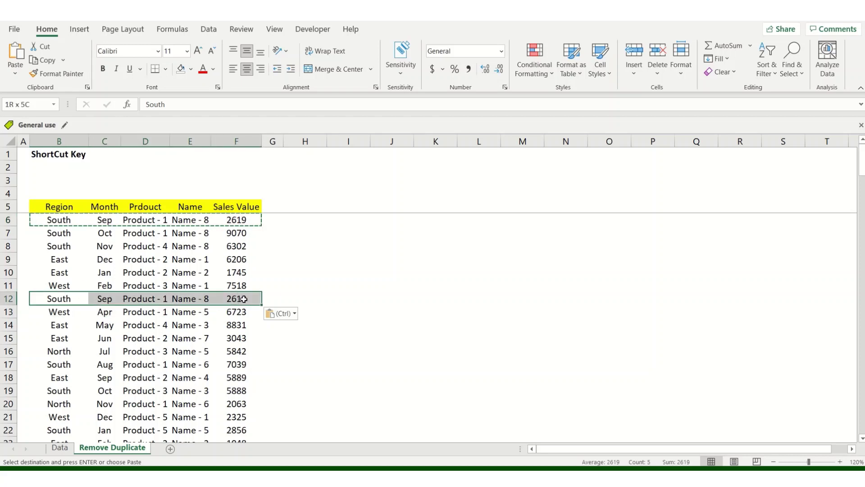
# Step: Enter the header Key in cell H5, beside the pasted table
pyautogui.click(297, 208)
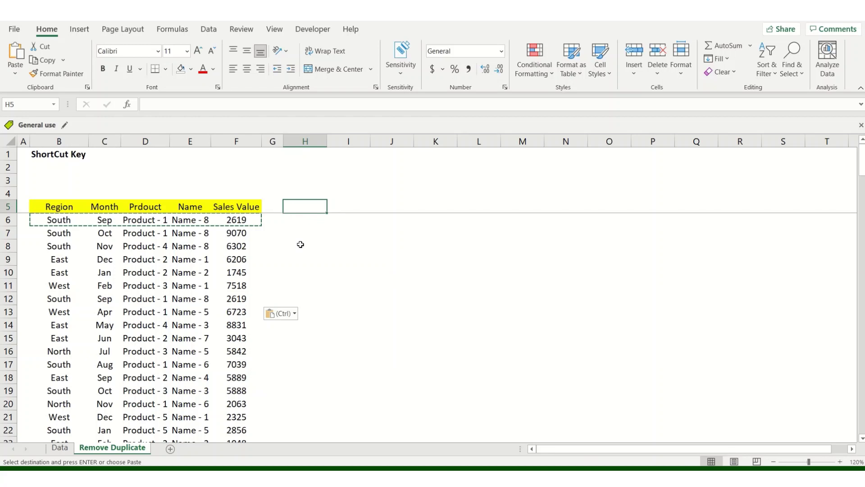
pyautogui.write('Key')
pyautogui.press('Return')
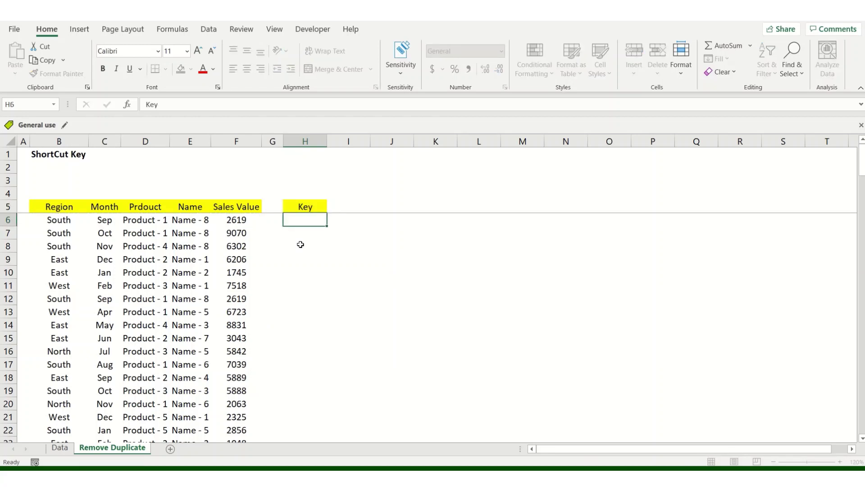
# Step: Enter the formula =B6&C6&D6&E6&F6 in H6 to join all five fields of the first record
pyautogui.write('=')
pyautogui.press('Left')
pyautogui.press('Left')
pyautogui.press('Left')
pyautogui.press('Left')
pyautogui.press('Left')
pyautogui.press('Left')
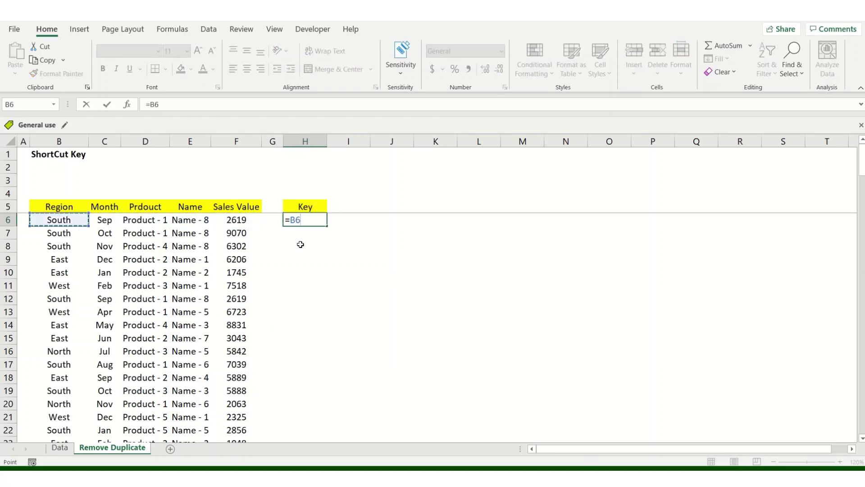
pyautogui.write('&')
pyautogui.press('Left')
pyautogui.press('Left')
pyautogui.press('Left')
pyautogui.press('Left')
pyautogui.press('Left')
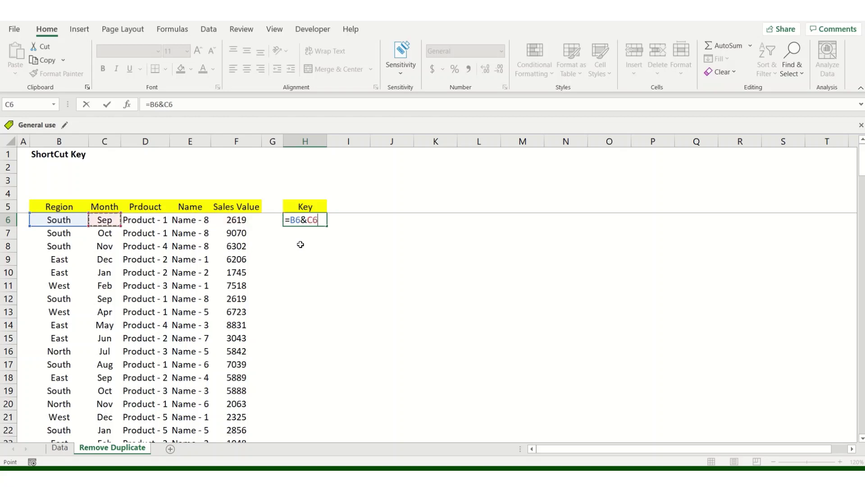
pyautogui.write('&')
pyautogui.press('Left')
pyautogui.press('Left')
pyautogui.press('Left')
pyautogui.press('Left')
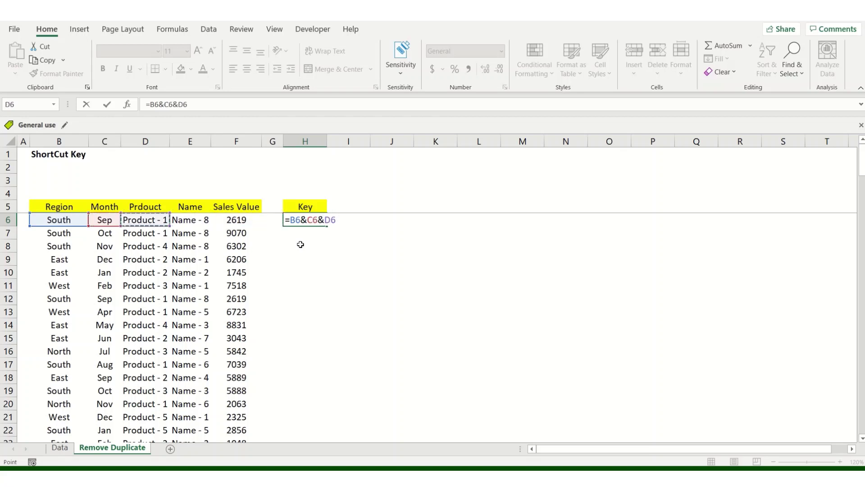
pyautogui.write('&')
pyautogui.press('Left')
pyautogui.press('Left')
pyautogui.press('Left')
pyautogui.write('&')
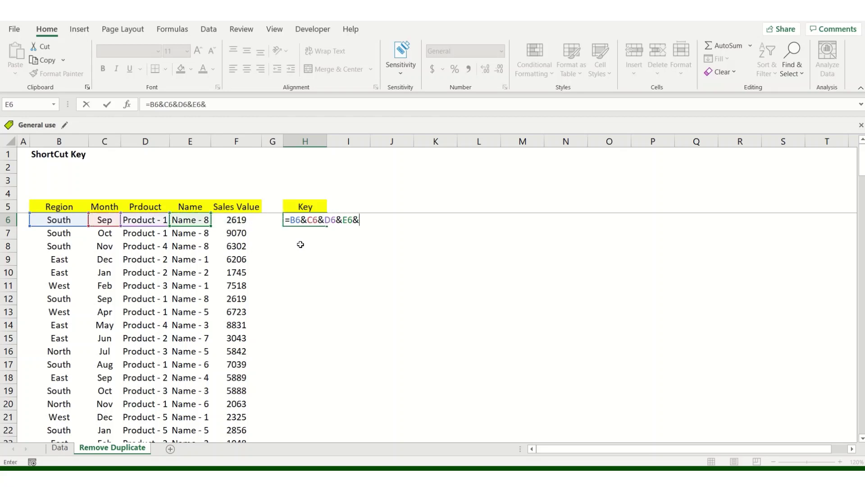
pyautogui.press('Left')
pyautogui.press('Left')
pyautogui.press('Return')
# Step: Copy the H6 key formula down column H to the table's last record
pyautogui.press('Up')
pyautogui.hotkey('ctrl', 'c')
pyautogui.press('Left')
pyautogui.press('Left')
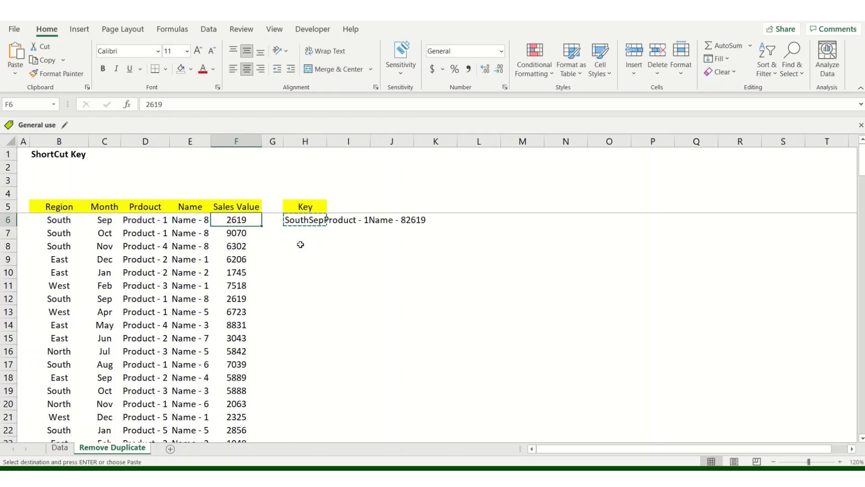
pyautogui.hotkey('ctrl', 'Down')
pyautogui.press('Right')
pyautogui.press('Right')
pyautogui.hotkey('ctrl', 'shift', 'Up')
pyautogui.press('Return')
pyautogui.press('Up')
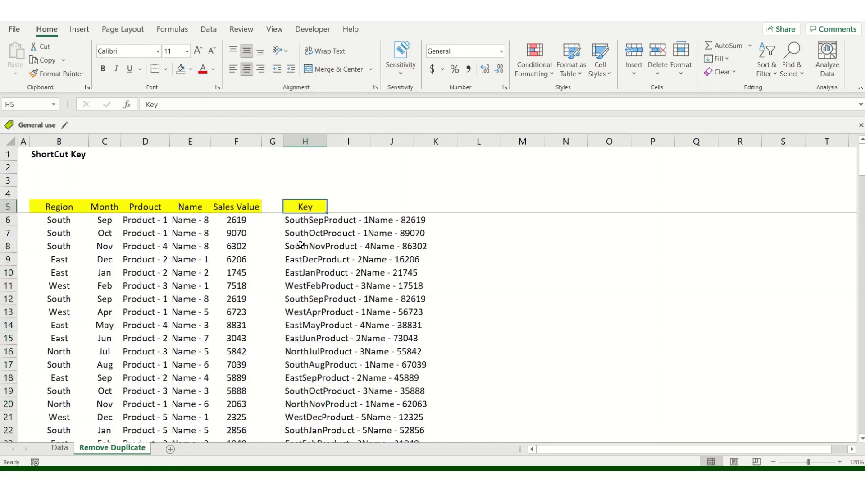
pyautogui.press('Down')
pyautogui.press('Down')
pyautogui.press('Up')
pyautogui.press('Up')
pyautogui.press('Down')
pyautogui.press('Right')
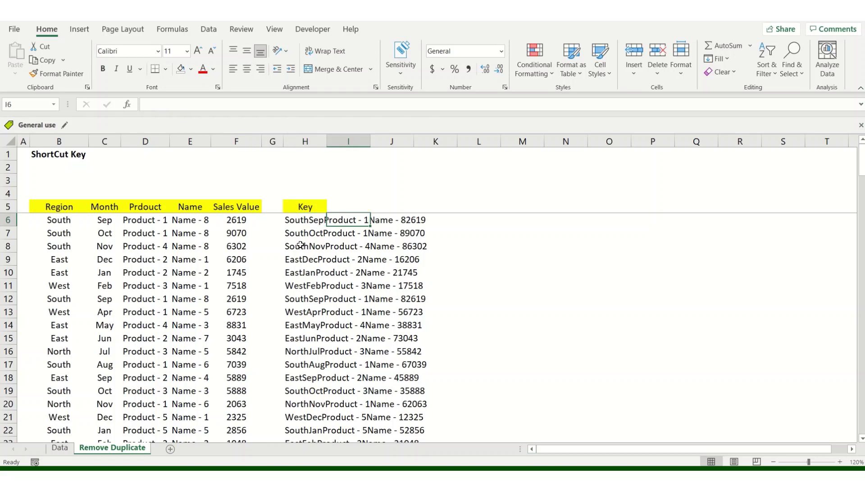
# Step: Enter the formula =COUNTIF(H:H,H6) in I6 to count how often the first record's key occurs
pyautogui.write('=coun')
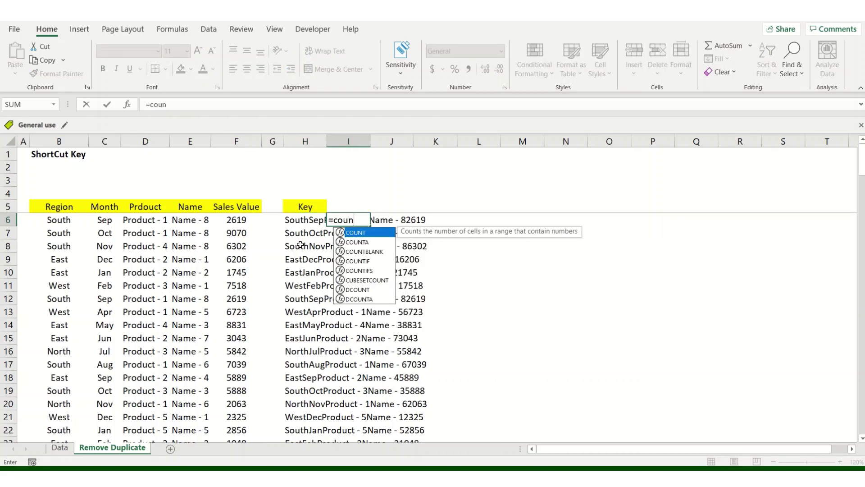
pyautogui.write('tif')
pyautogui.press('Tab')
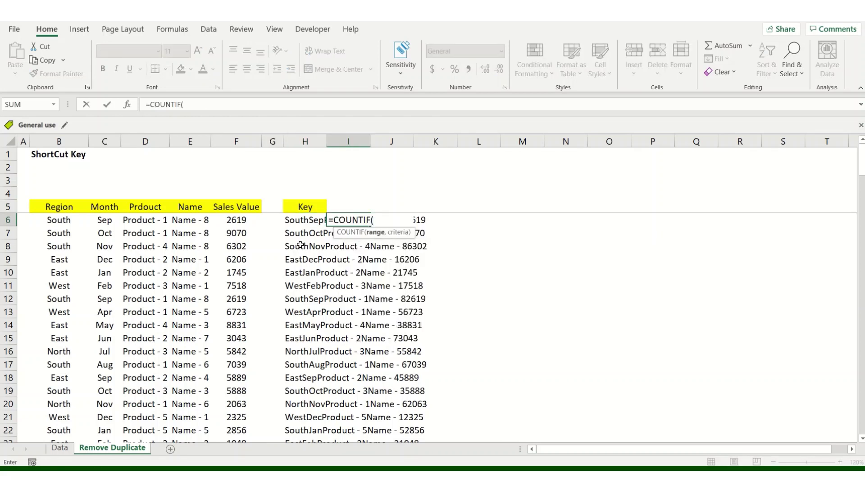
pyautogui.press('Left')
pyautogui.hotkey('ctrl', 'space')
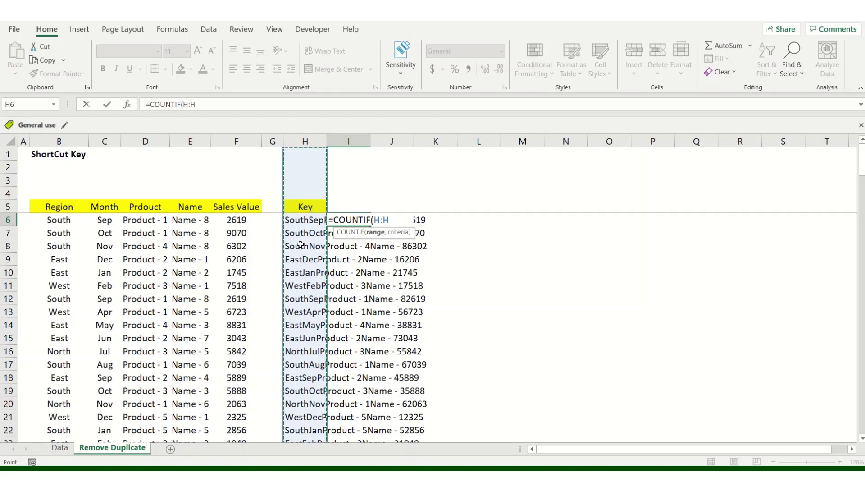
pyautogui.write(',')
pyautogui.press('Left')
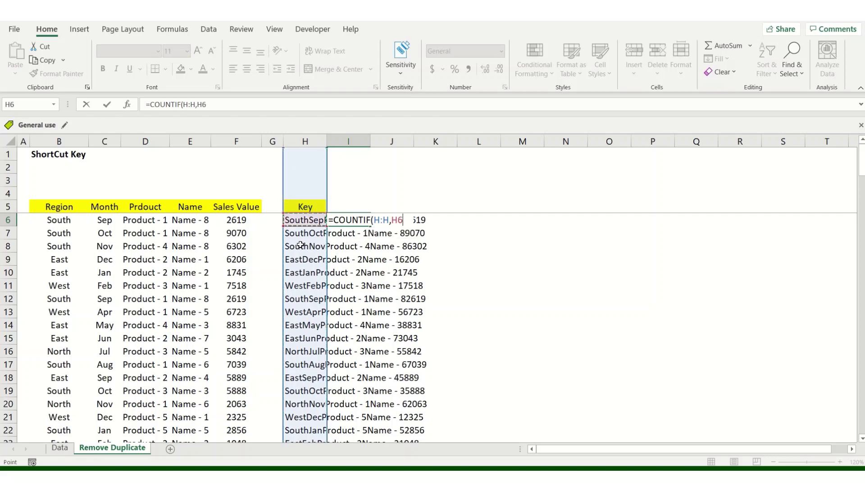
pyautogui.hotkey('ctrl', 'Return')
# Step: Copy the I6 COUNTIF formula down column I to the last record in row 157
pyautogui.hotkey('ctrl', 'c')
pyautogui.press('Left')
pyautogui.hotkey('ctrl', 'Down')
pyautogui.press('Right')
pyautogui.hotkey('ctrl', 'shift', 'Up')
pyautogui.press('Return')
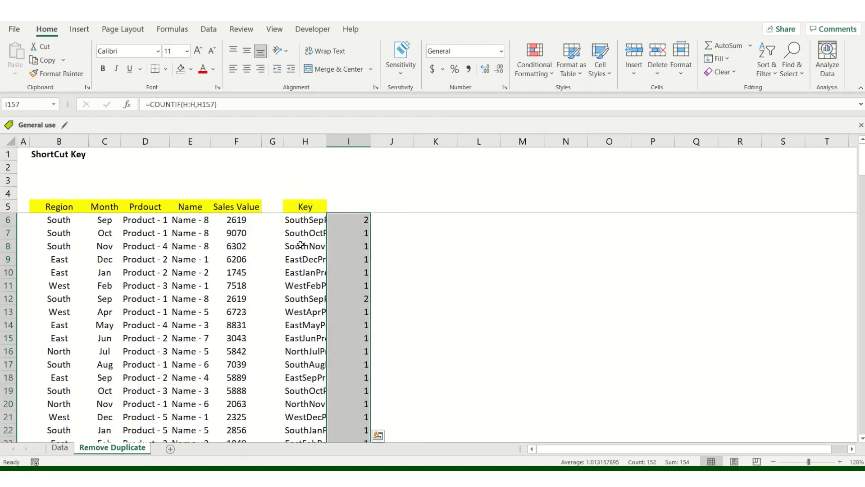
# Step: Enter the header d in cell I5 above the count column
pyautogui.press('Down')
pyautogui.press('Up')
pyautogui.hotkey('ctrl', 'Up')
pyautogui.hotkey('ctrl', 'Up')
pyautogui.press('Down')
pyautogui.press('Down')
pyautogui.press('Down')
pyautogui.press('Down')
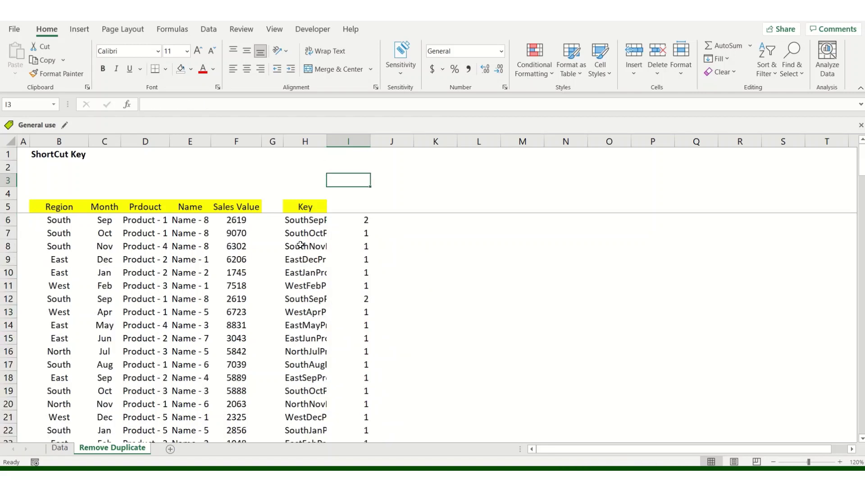
pyautogui.write('d')
pyautogui.hotkey('ctrl', 'Return')
# Step: Add filters to the Key and d headers and filter column d to exclude the value 1
pyautogui.hotkey('ctrl', 'shift', 'l')
pyautogui.press('Down')
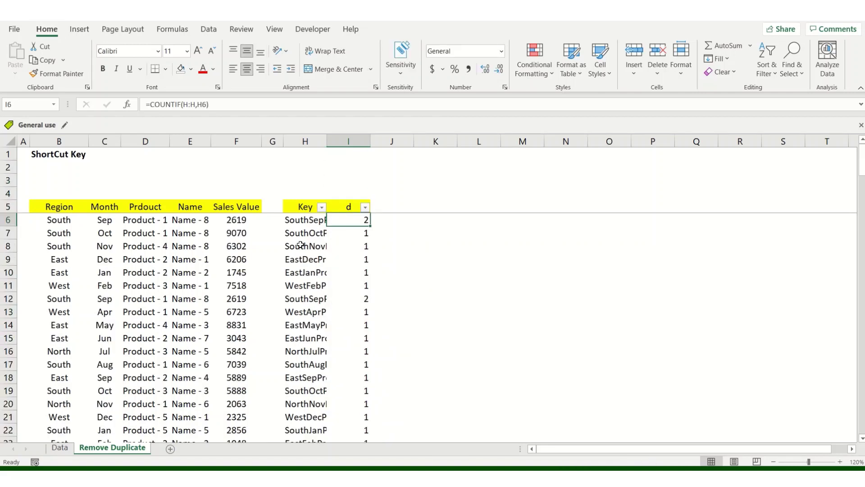
pyautogui.press('Up')
pyautogui.hotkey('alt', 'Down')
pyautogui.press('Up')
pyautogui.press('Down')
pyautogui.press('space')
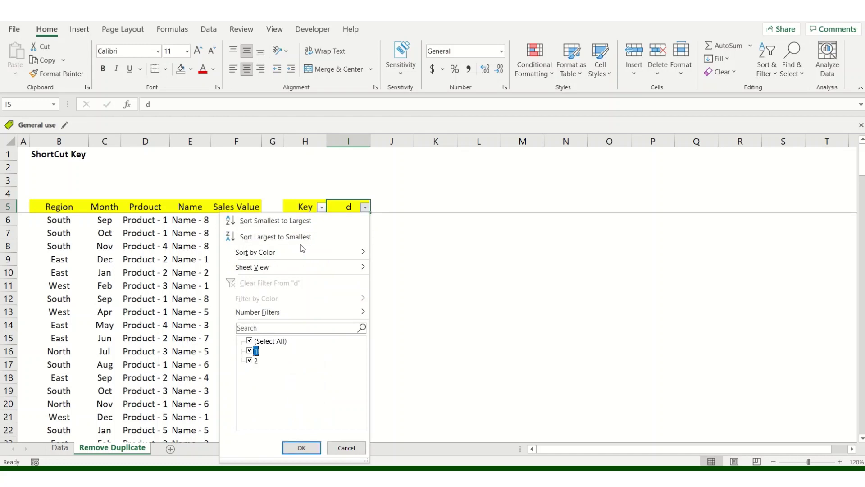
pyautogui.press('Return')
# Step: Examine the filtered duplicate records and highlight the whole of row 12
pyautogui.press('Down')
pyautogui.press('Left')
pyautogui.press('Left')
pyautogui.press('Left')
pyautogui.press('Left')
pyautogui.press('Left')
pyautogui.press('Left')
pyautogui.press('Left')
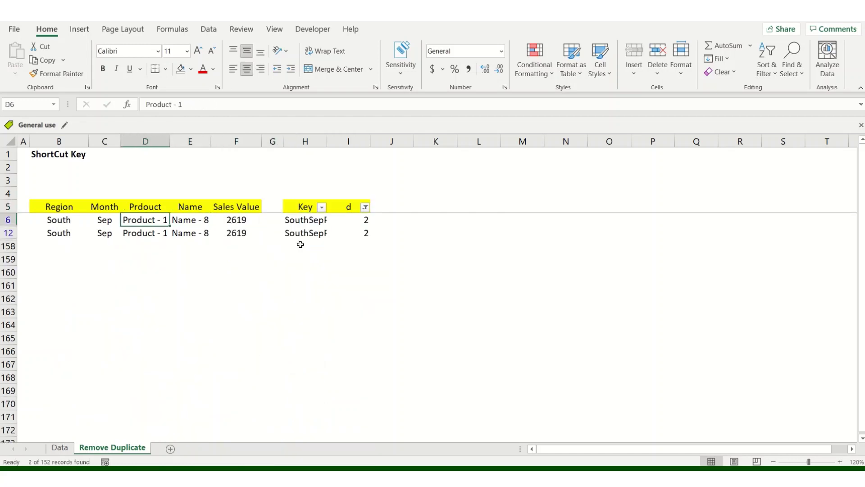
pyautogui.press('Down')
pyautogui.hotkey('shift', 'space')
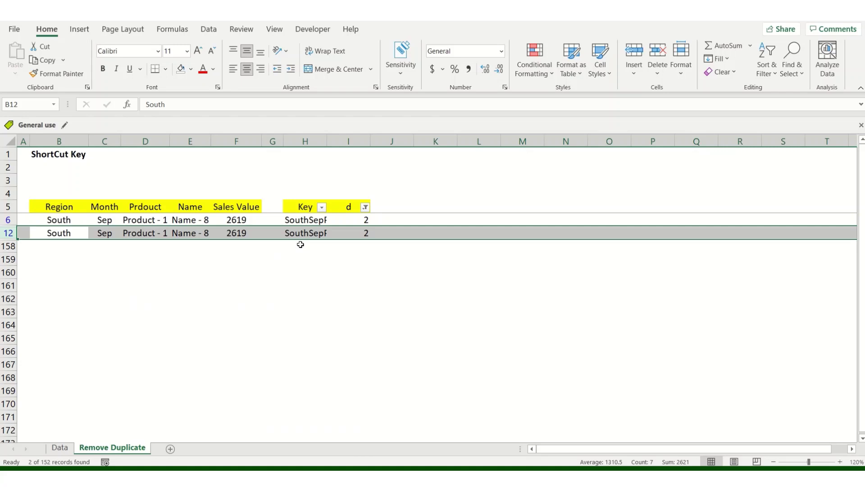
# Step: Remove the filter from the Key and d columns to show all records again
pyautogui.press('Up')
pyautogui.press('Up')
pyautogui.press('Right')
pyautogui.press('Right')
pyautogui.press('Right')
pyautogui.press('Right')
pyautogui.press('Right')
pyautogui.press('Right')
pyautogui.press('Right')
pyautogui.hotkey('alt', 'd')
pyautogui.press('f')
pyautogui.press('f')
pyautogui.press('Down')
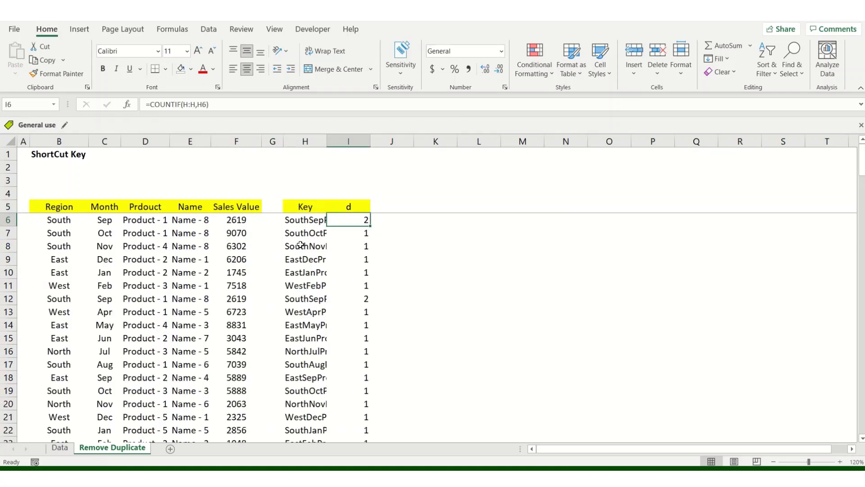
# Step: Create a second duplicate record by copying B8:F8 over the record in row 17
pyautogui.press('Left')
pyautogui.press('Down')
pyautogui.press('Down')
pyautogui.press('Left')
pyautogui.press('Left')
pyautogui.hotkey('shift', 'Left')
pyautogui.hotkey('shift', 'Left')
pyautogui.hotkey('shift', 'Left')
pyautogui.hotkey('ctrl', 'q')
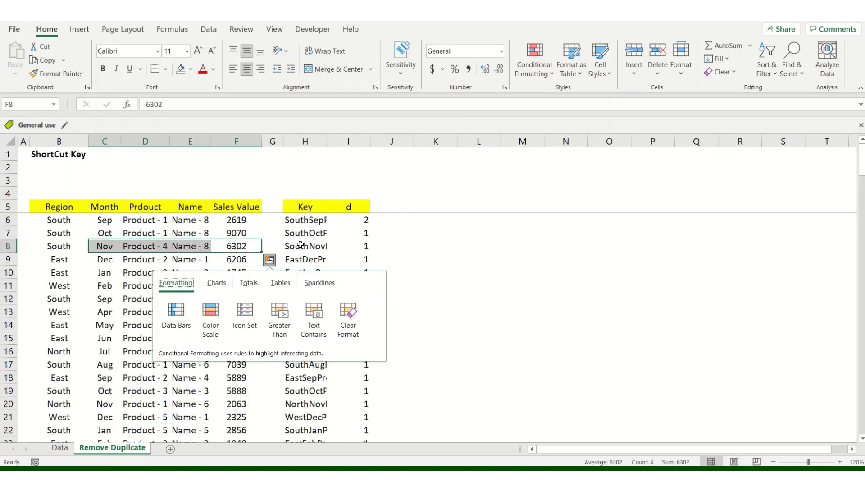
pyautogui.press('Escape')
pyautogui.hotkey('shift', 'Left')
pyautogui.hotkey('ctrl', 'c')
pyautogui.press('Down')
pyautogui.press('Down')
pyautogui.press('Down')
pyautogui.press('Down')
pyautogui.press('Down')
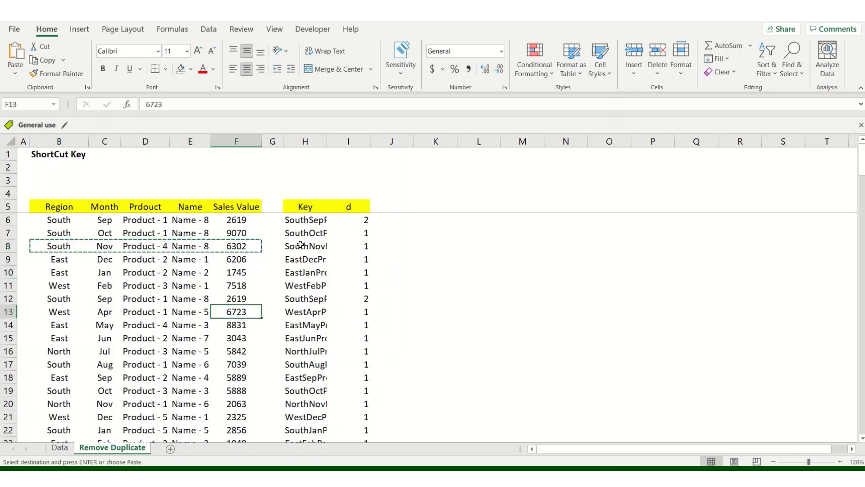
pyautogui.press('Down')
pyautogui.press('Down')
pyautogui.press('Down')
pyautogui.press('Down')
pyautogui.press('Left')
pyautogui.press('Left')
pyautogui.press('Left')
pyautogui.press('Left')
pyautogui.hotkey('ctrl', 'v')
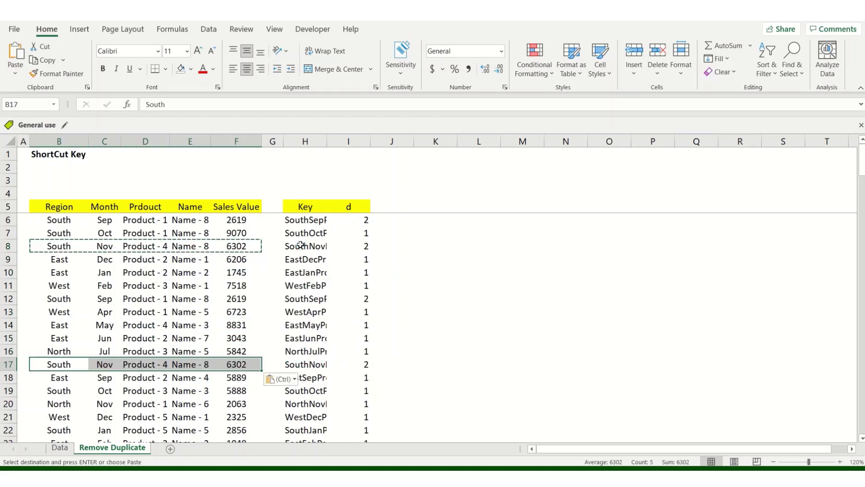
pyautogui.press('Escape')
# Step: Check the duplicate counts in column I for rows 17, 6 and 8
pyautogui.press('Right')
pyautogui.press('Right')
pyautogui.press('Right')
pyautogui.press('Right')
pyautogui.press('Right')
pyautogui.press('Right')
pyautogui.press('Right')
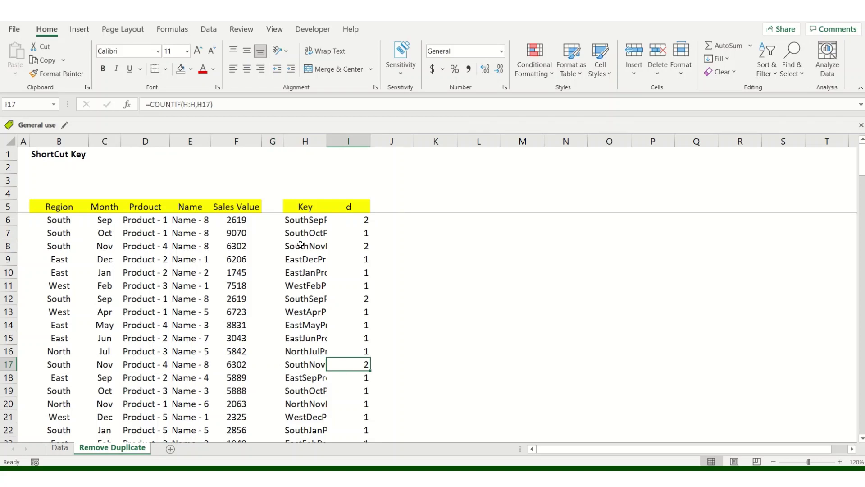
pyautogui.hotkey('shift', 'space')
pyautogui.hotkey('ctrl', 'Up')
pyautogui.press('Down')
pyautogui.hotkey('shift', 'space')
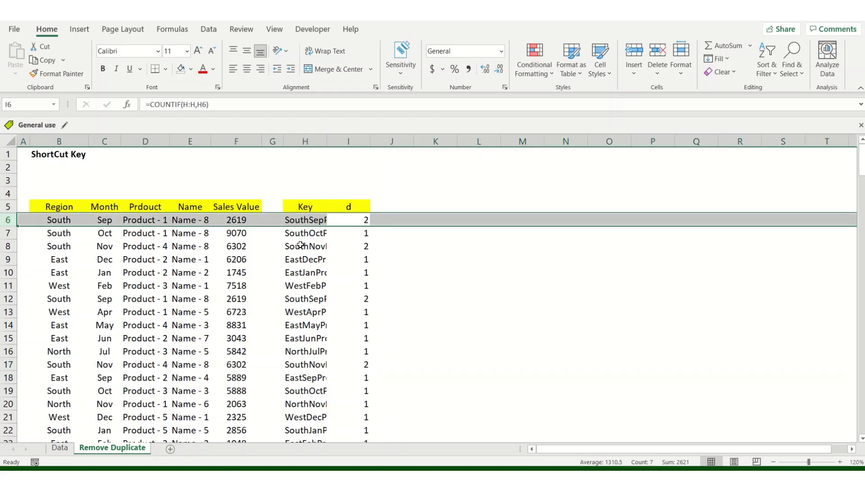
pyautogui.press('Down')
pyautogui.press('Down')
pyautogui.hotkey('shift', 'space')
# Step: Select the sales table B5:F157 including its headers and open Remove Duplicates
pyautogui.press('Left')
pyautogui.press('Up')
pyautogui.press('Up')
pyautogui.press('Up')
pyautogui.press('Left')
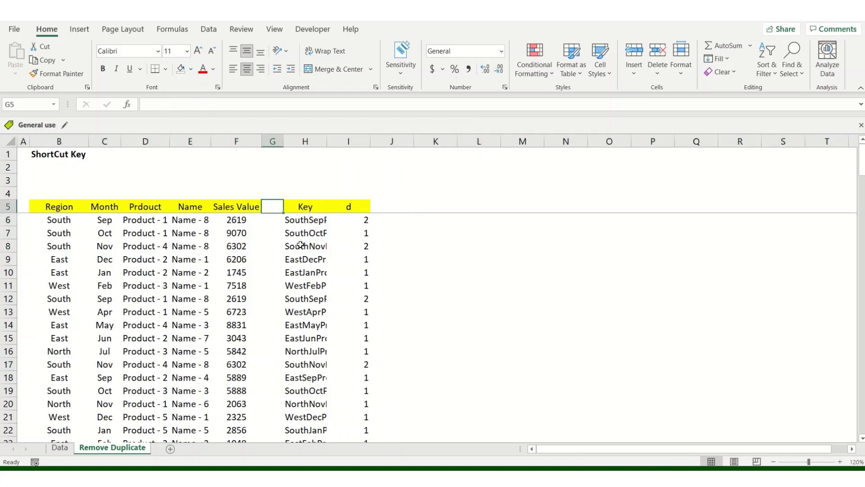
pyautogui.press('Left')
pyautogui.press('Left')
pyautogui.press('Left')
pyautogui.press('Left')
pyautogui.press('Left')
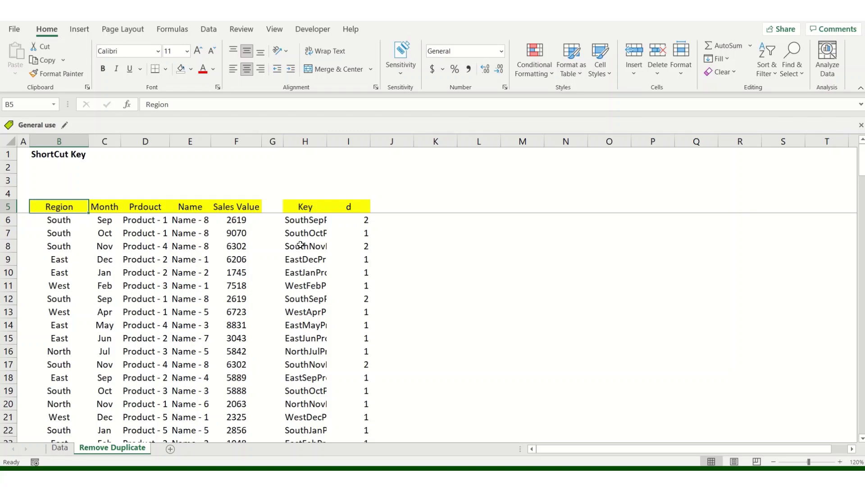
pyautogui.hotkey('ctrl', 'shift', 'Right')
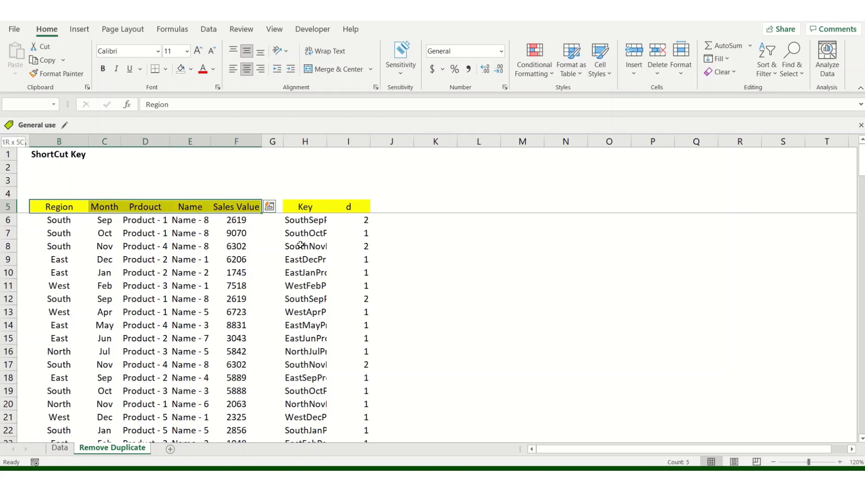
pyautogui.hotkey('ctrl', 'shift', 'Down')
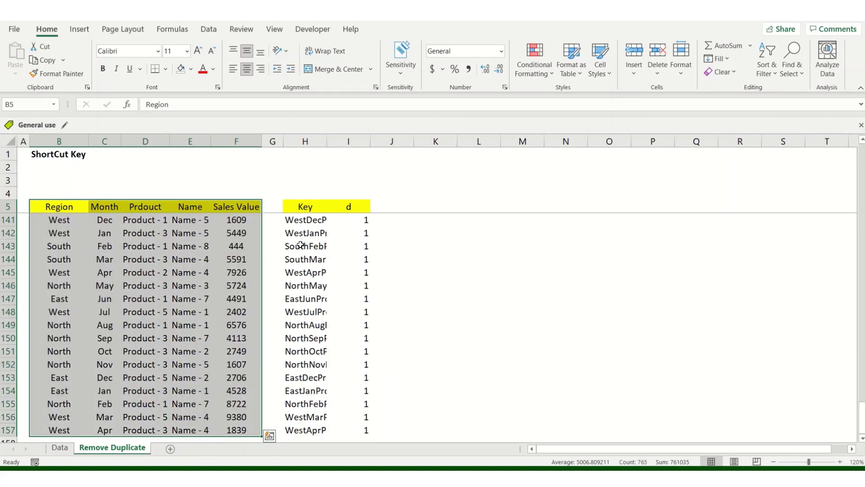
pyautogui.hotkey('alt', 'a')
pyautogui.press('m')
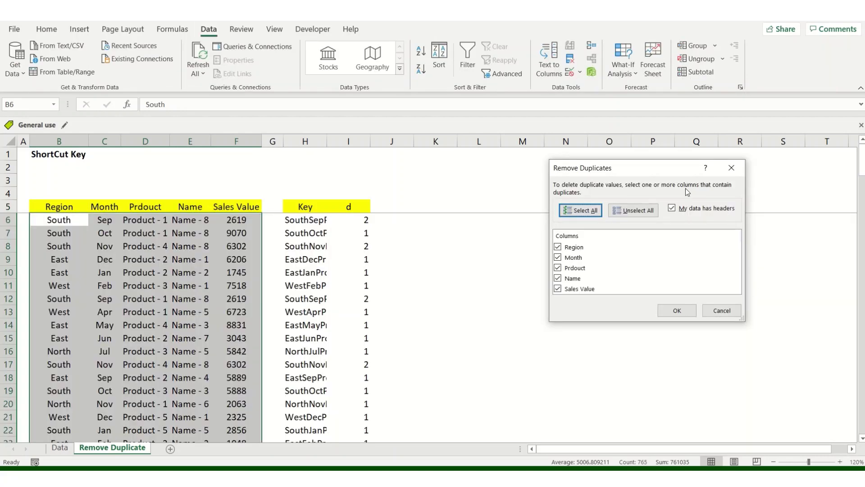
# Step: Remove the duplicate records by comparing the Region, Month, Prdouct, Name and Sales Value columns
pyautogui.moveTo(659, 174); pyautogui.dragTo(529, 167)
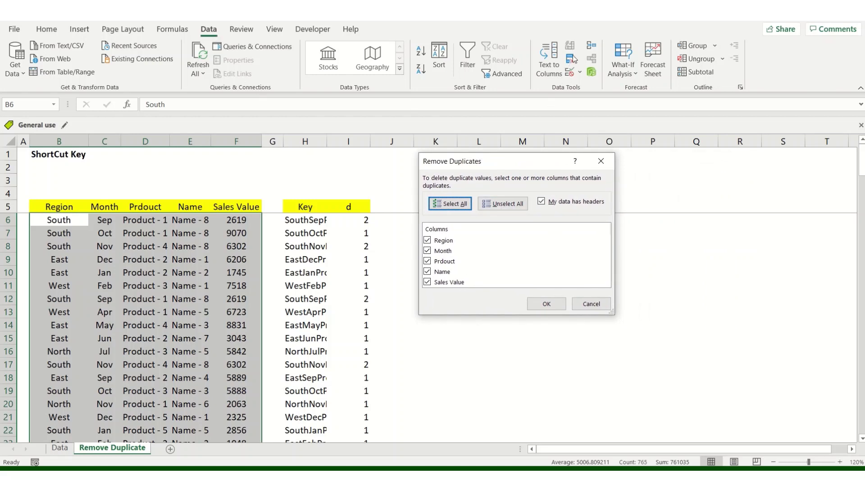
pyautogui.moveTo(518, 161); pyautogui.dragTo(511, 155)
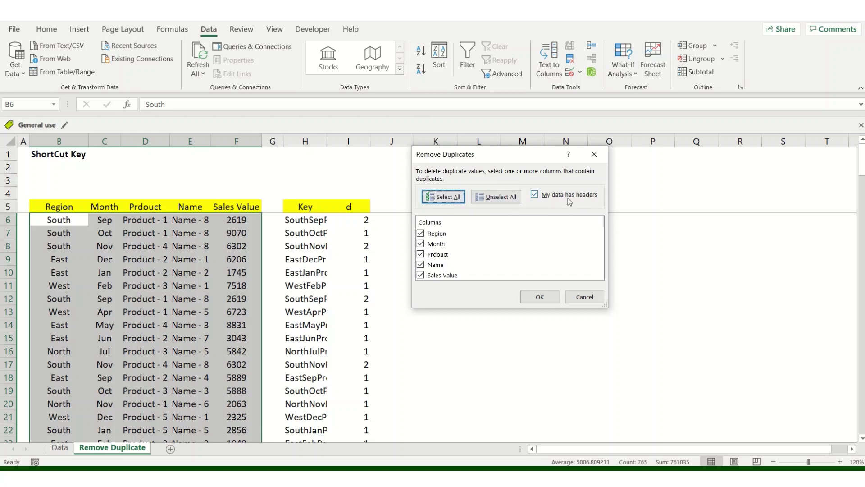
pyautogui.click(534, 192)
pyautogui.click(538, 297)
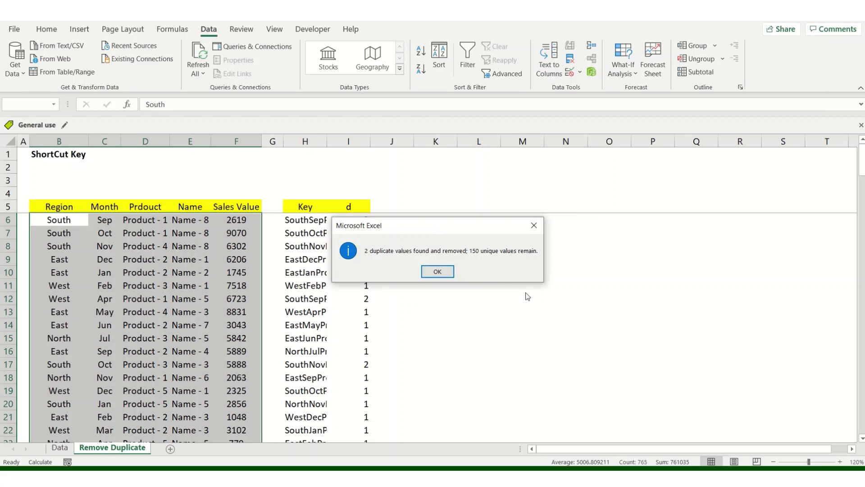
pyautogui.moveTo(415, 225); pyautogui.dragTo(385, 162)
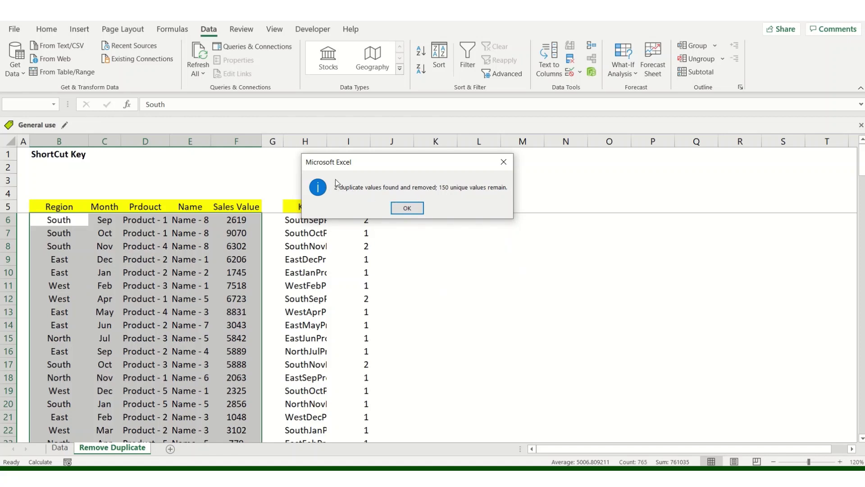
pyautogui.click(406, 208)
# Step: Check the distinct values in column d through a temporary filter, and turn the filter off
pyautogui.click(347, 206)
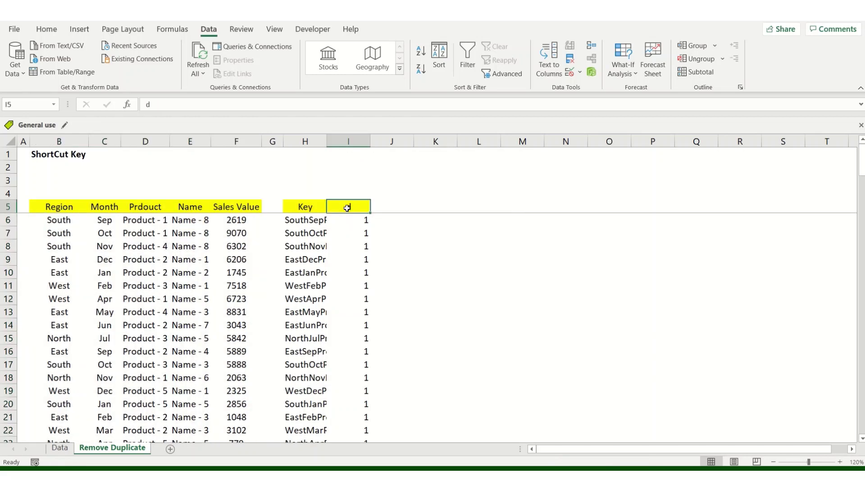
pyautogui.hotkey('ctrl', 'shift', 'l')
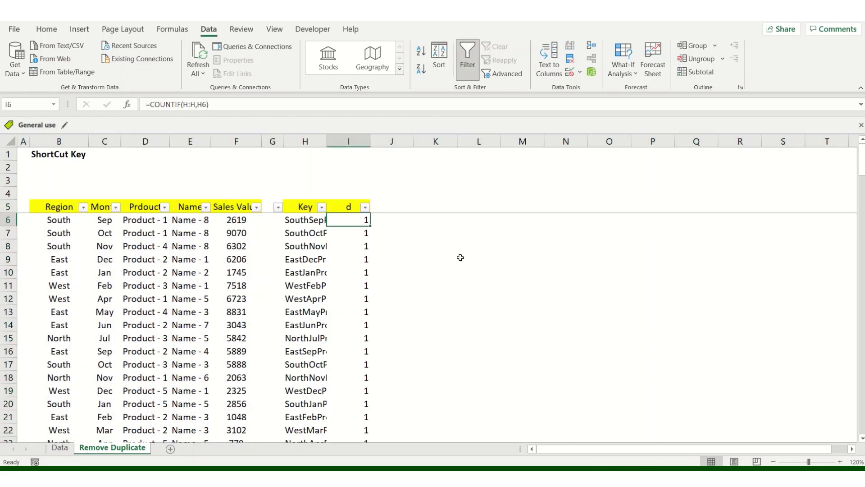
pyautogui.press('Down')
pyautogui.press('Up')
pyautogui.hotkey('alt', 'Down')
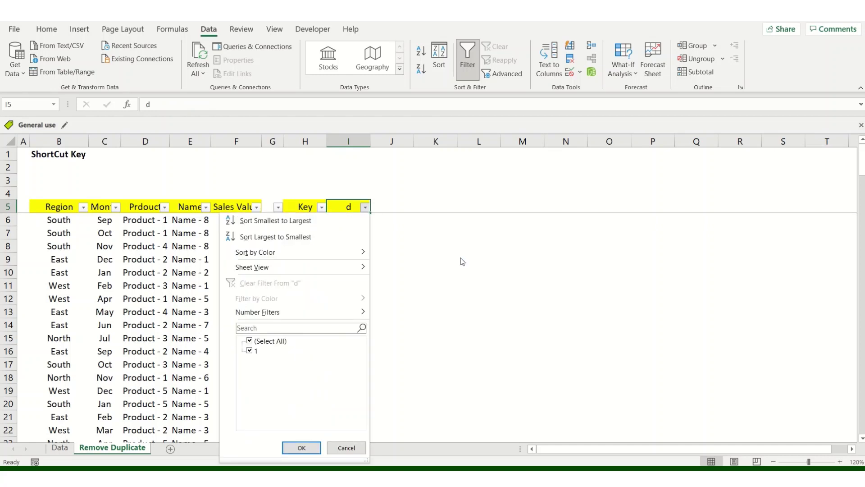
pyautogui.press('Down')
pyautogui.press('Tab')
pyautogui.press('Down')
pyautogui.press('Escape')
pyautogui.hotkey('ctrl', 'shift', 'l')
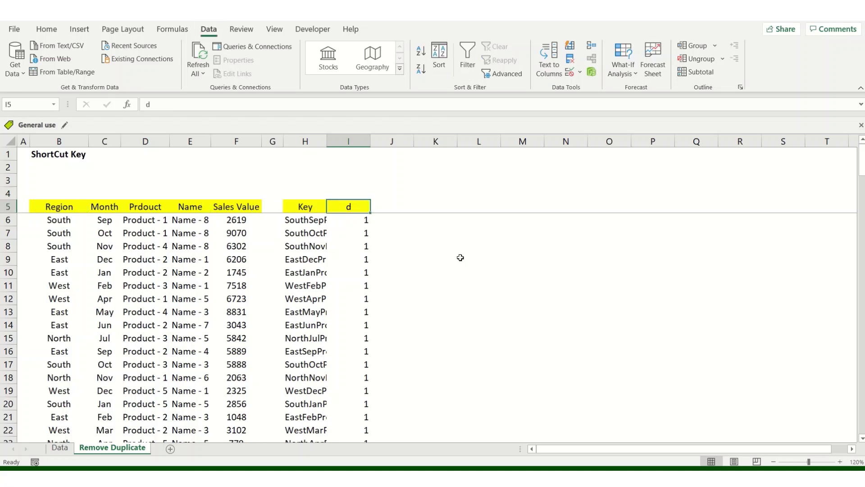
pyautogui.press('Left')
pyautogui.hotkey('ctrl', 'space')
pyautogui.press('Left')
pyautogui.press('Left')
pyautogui.hotkey('shift', 'Left')
pyautogui.hotkey('shift', 'Left')
pyautogui.hotkey('shift', 'Left')
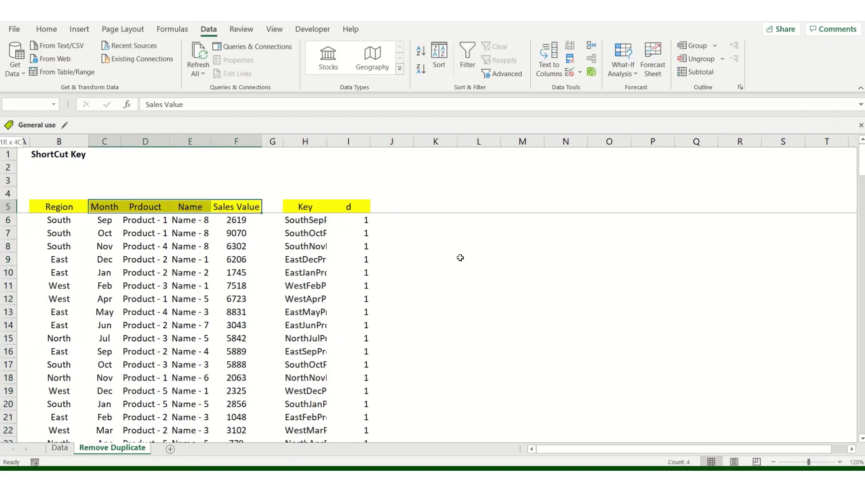
pyautogui.hotkey('shift', 'Left')
pyautogui.hotkey('ctrl', 'q')
pyautogui.press('Escape')
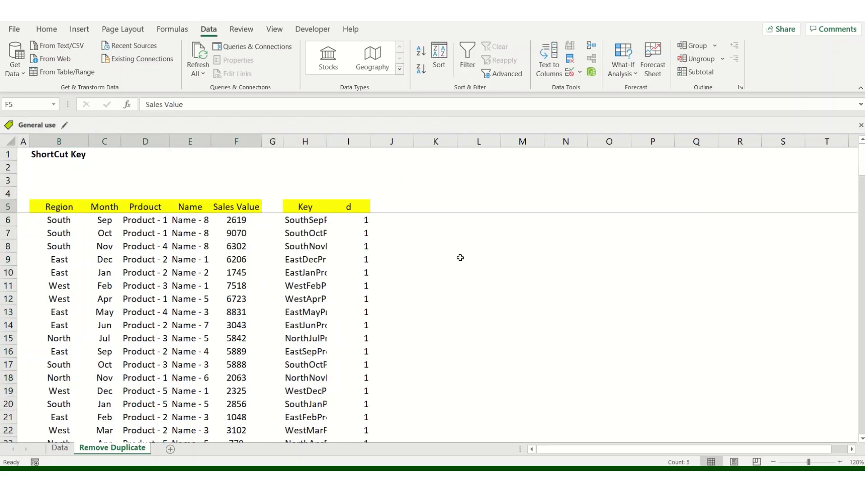
# Step: Copy the full sales table from the Data sheet and paste it at K5 of the Remove Duplicate sheet
pyautogui.hotkey('ctrl', 'pageup')
pyautogui.hotkey('ctrl', 'shift', 'Right')
pyautogui.hotkey('ctrl', 'shift', 'Down')
pyautogui.hotkey('ctrl', 'c')
pyautogui.hotkey('ctrl', 'pagedown')
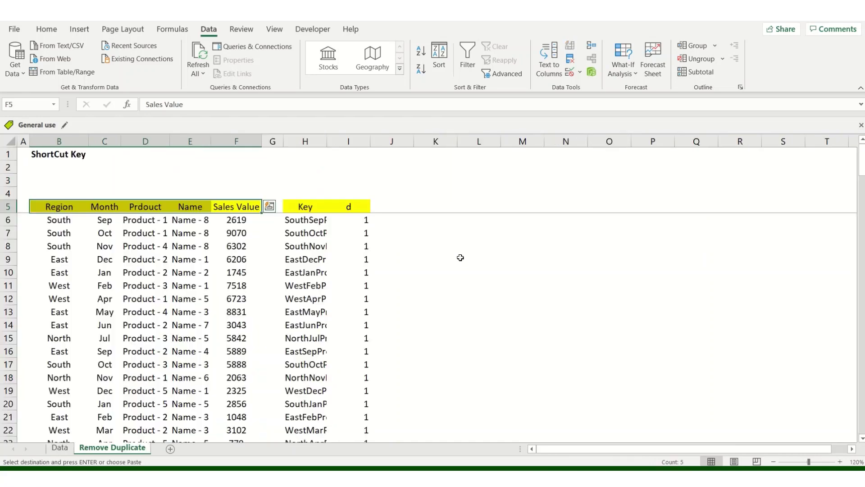
pyautogui.press('Right')
pyautogui.press('Right')
pyautogui.press('Right')
pyautogui.press('Right')
pyautogui.press('Right')
pyautogui.hotkey('ctrl', 'v')
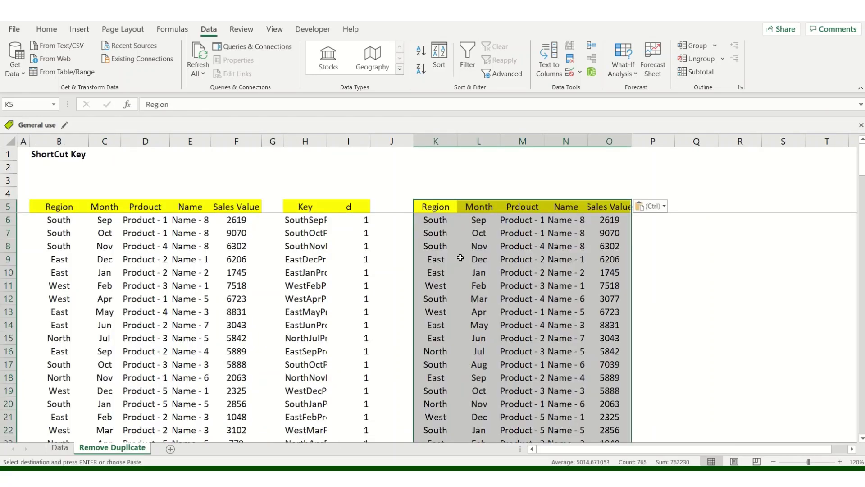
# Step: Label the second table with "Remove Duplicate basis on" in K2 and "Dual Combination" in K3
pyautogui.press('Up')
pyautogui.press('Up')
pyautogui.write('D')
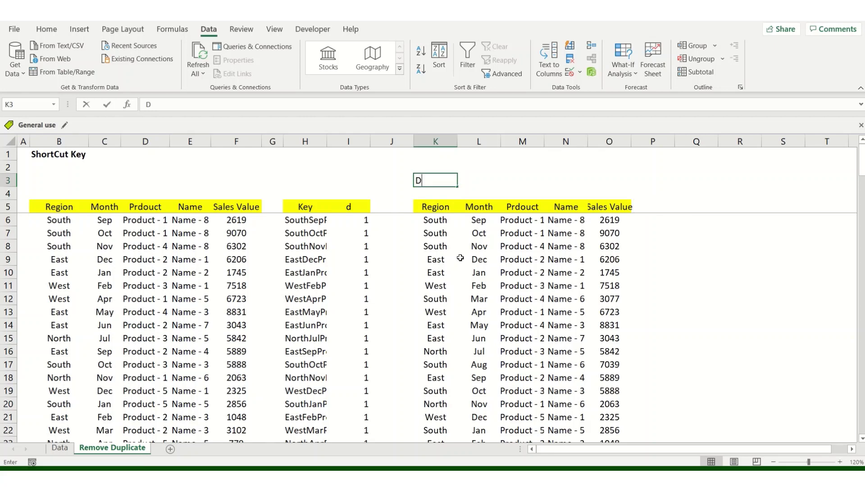
pyautogui.write('ual Com')
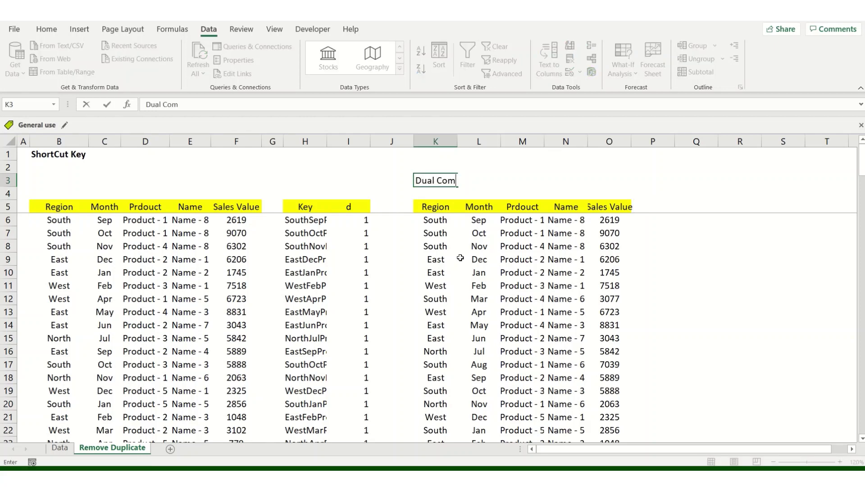
pyautogui.write('bination')
pyautogui.press('Up')
pyautogui.write('Re')
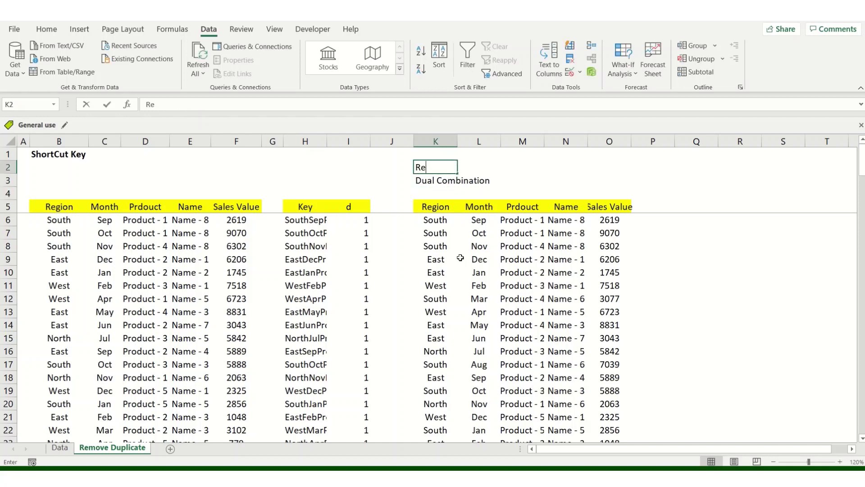
pyautogui.write('move Dup')
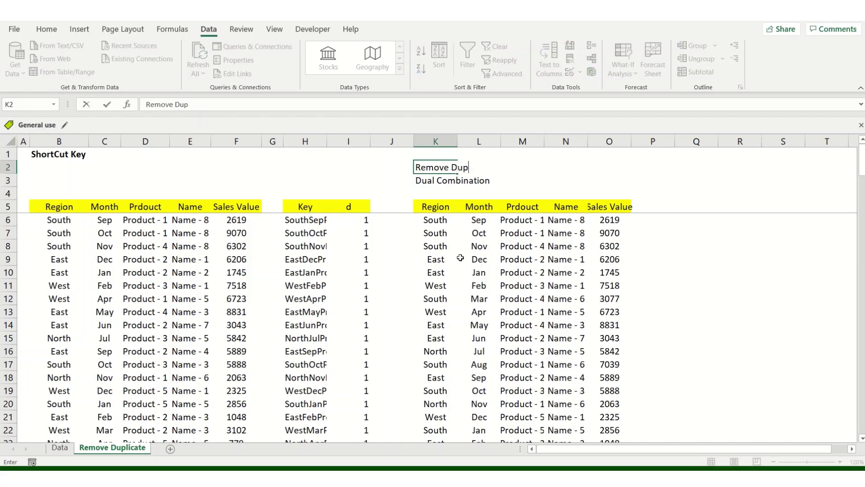
pyautogui.write('licate basis')
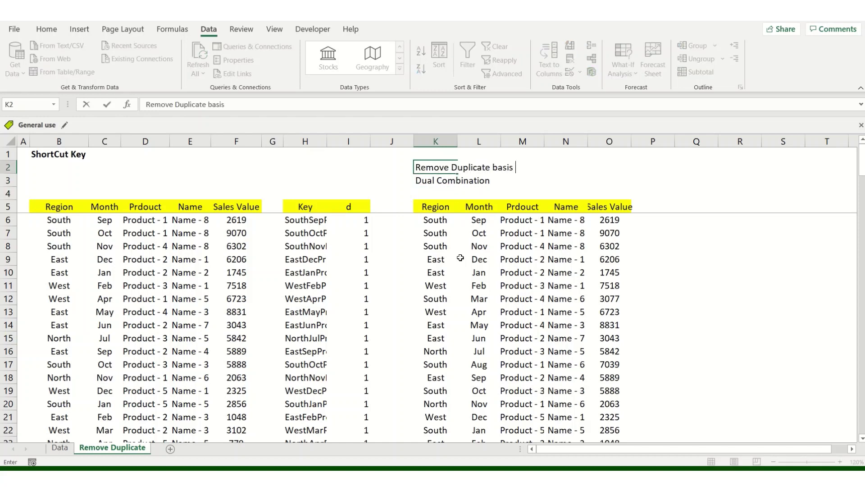
# Step: Enter the shortcut note "Alt RM" in cell D1, beside the ShortCut Key label
pyautogui.press('Left')
pyautogui.press('Left')
pyautogui.press('Left')
pyautogui.press('Left')
pyautogui.press('Left')
pyautogui.press('Left')
pyautogui.press('Left')
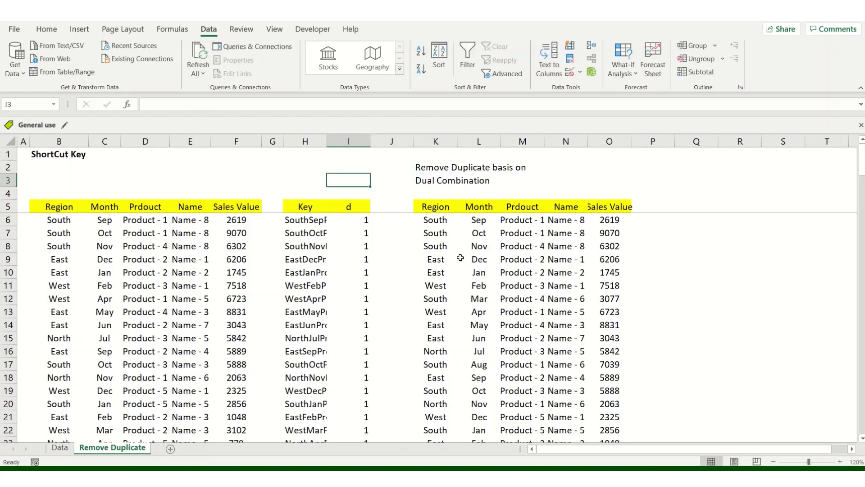
pyautogui.press('Up')
pyautogui.write('Alt RM')
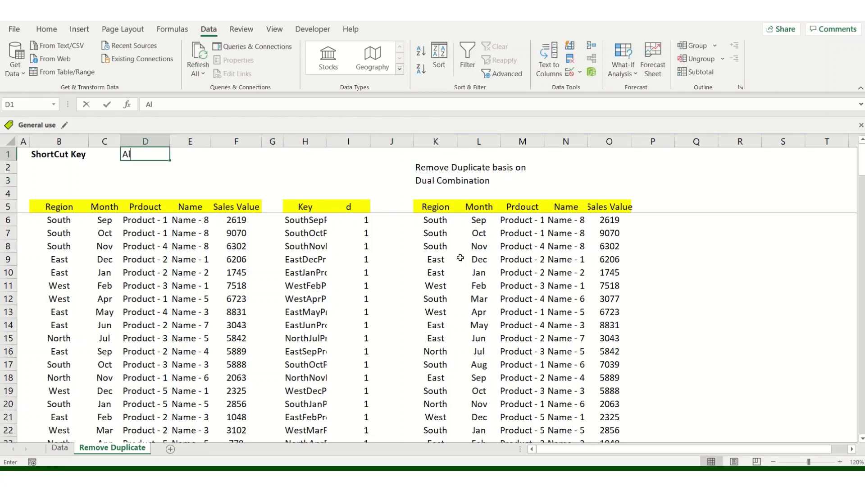
pyautogui.press('Return')
# Step: Select the second sales table K5:O157 including its headers and autofit its column widths
pyautogui.press('Up')
pyautogui.press('Down')
pyautogui.press('Down')
pyautogui.press('Right')
pyautogui.press('Down')
pyautogui.press('Down')
pyautogui.press('Right')
pyautogui.press('Right')
pyautogui.press('Right')
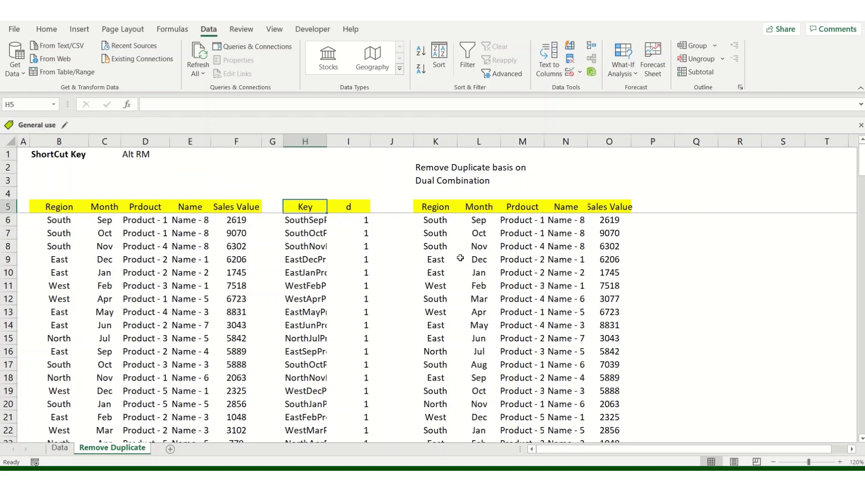
pyautogui.press('Down')
pyautogui.press('Down')
pyautogui.press('Down')
pyautogui.press('Right')
pyautogui.press('Right')
pyautogui.press('Right')
pyautogui.press('Right')
pyautogui.press('Up')
pyautogui.press('Up')
pyautogui.press('Left')
pyautogui.press('Up')
pyautogui.hotkey('ctrl', 'shift', 'Right')
pyautogui.hotkey('ctrl', 'shift', 'Down')
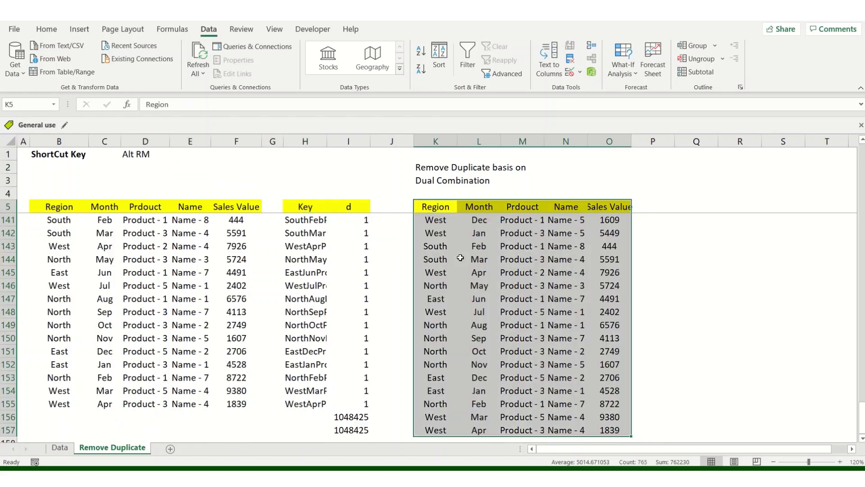
pyautogui.press('Down')
pyautogui.press('Down')
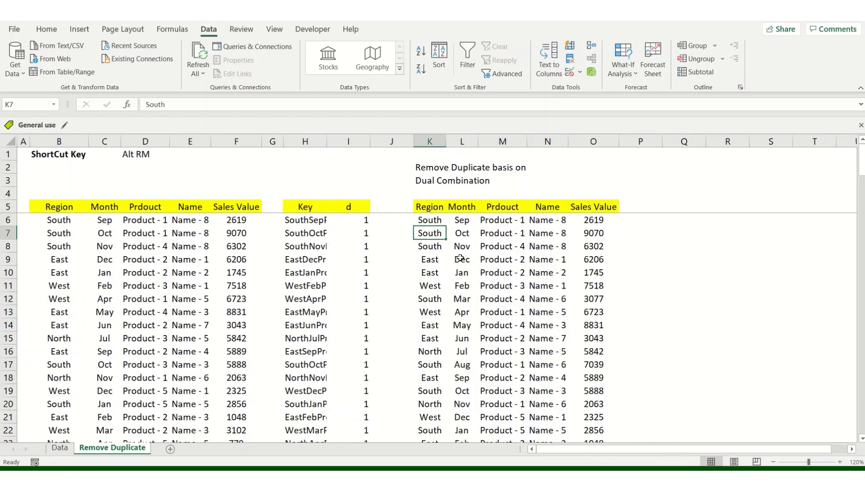
pyautogui.press('Up')
pyautogui.press('Up')
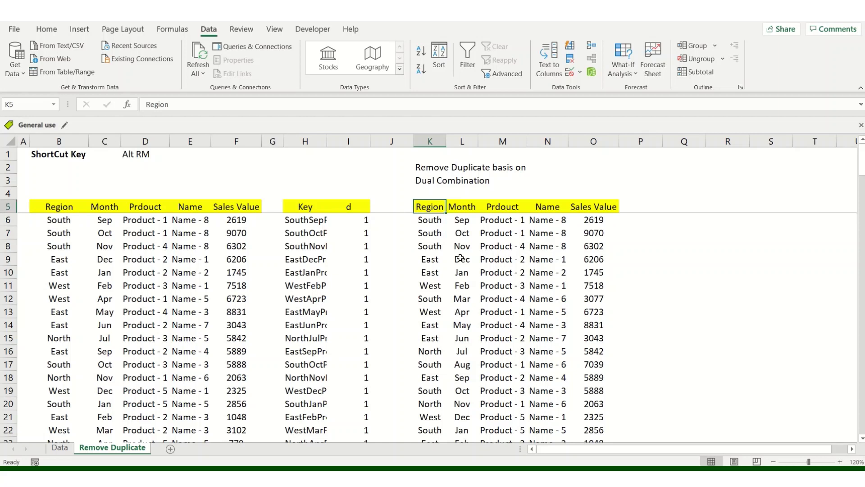
pyautogui.press('Down')
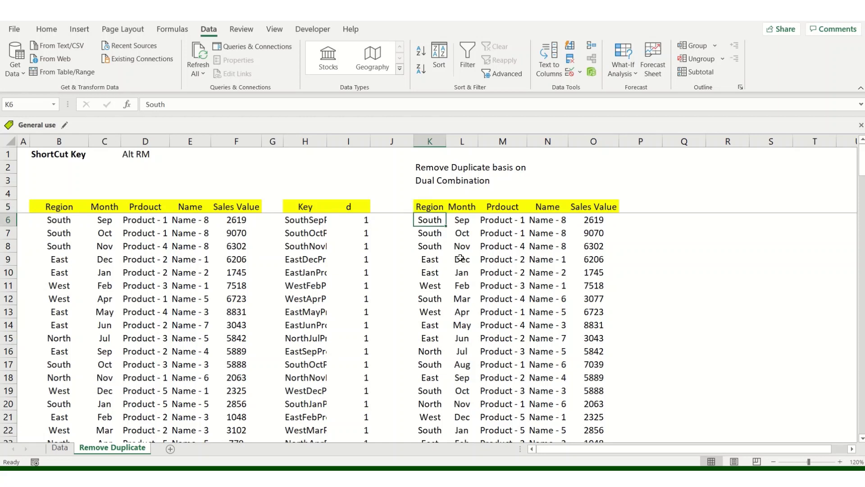
pyautogui.press('Right')
pyautogui.press('Right')
pyautogui.press('Right')
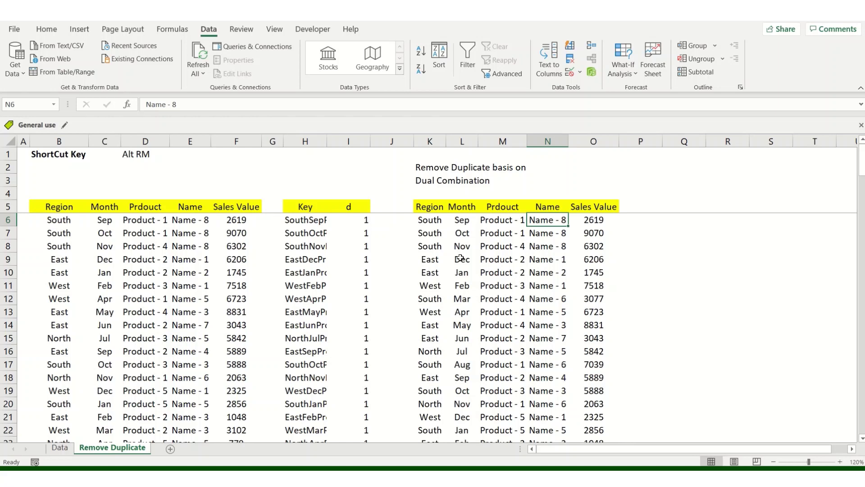
# Step: Rename the header d in I5 to "Countif"
pyautogui.press('Up')
pyautogui.press('Left')
pyautogui.press('Left')
pyautogui.press('Left')
pyautogui.press('Left')
pyautogui.press('Left')
pyautogui.press('Left')
pyautogui.press('Right')
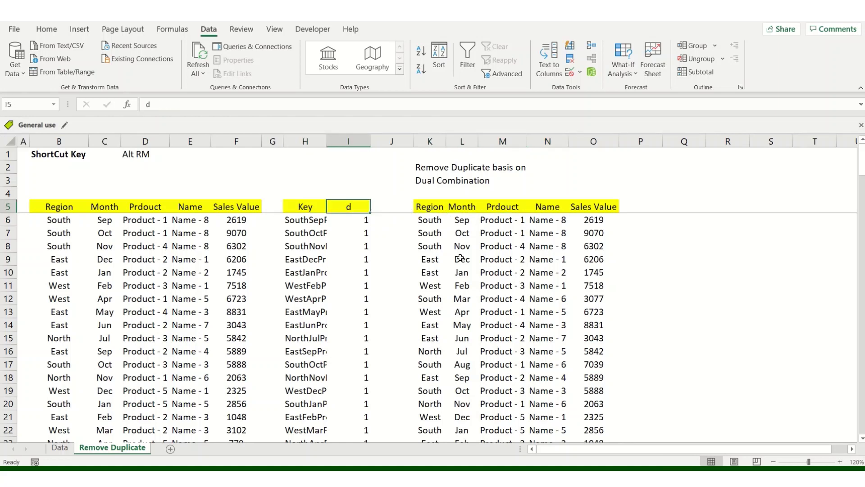
pyautogui.write('Countif')
pyautogui.press('Return')
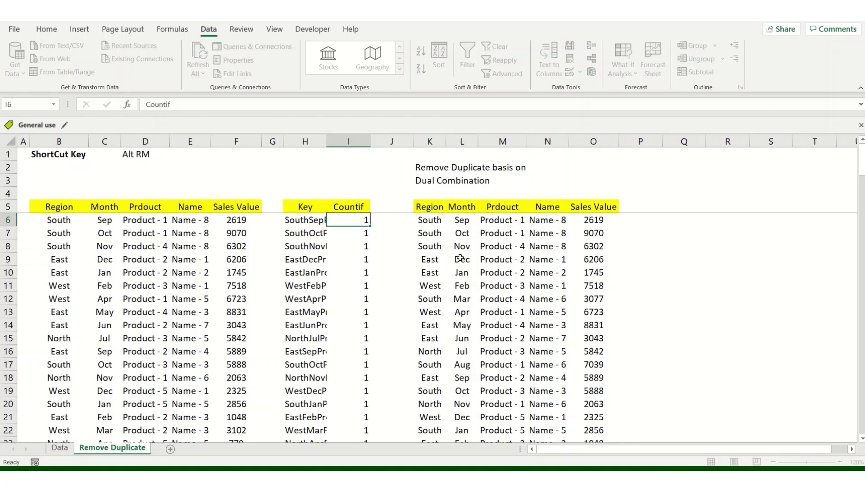
# Step: Copy the Key and Countif headers from H5:I5 to Q5:R5 beside the second table
pyautogui.press('Up')
pyautogui.hotkey('shift', 'Left')
pyautogui.hotkey('ctrl', 'c')
pyautogui.press('Right')
pyautogui.press('Right')
pyautogui.press('Right')
pyautogui.press('Right')
pyautogui.press('Right')
pyautogui.press('Right')
pyautogui.press('Right')
pyautogui.press('Right')
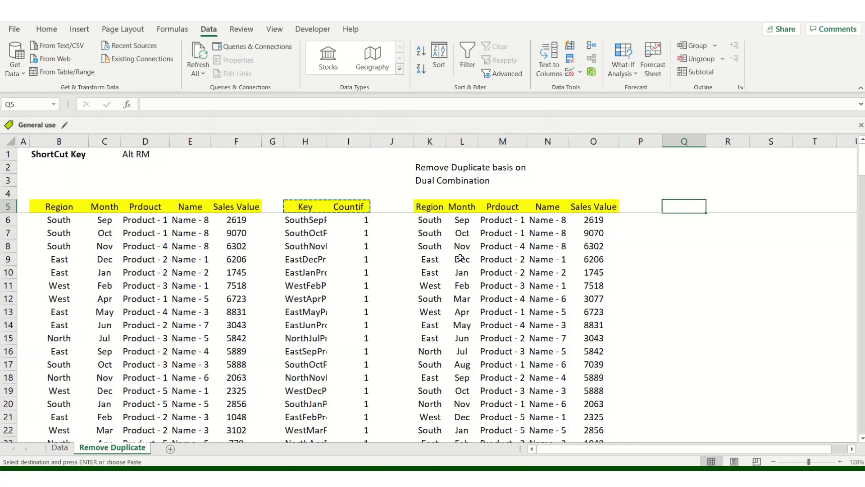
pyautogui.hotkey('ctrl', 'v')
pyautogui.press('Down')
pyautogui.press('Escape')
# Step: Enter the formula =K6&N6 in Q6 to build a key from Region and Name
pyautogui.write('=')
pyautogui.press('Left')
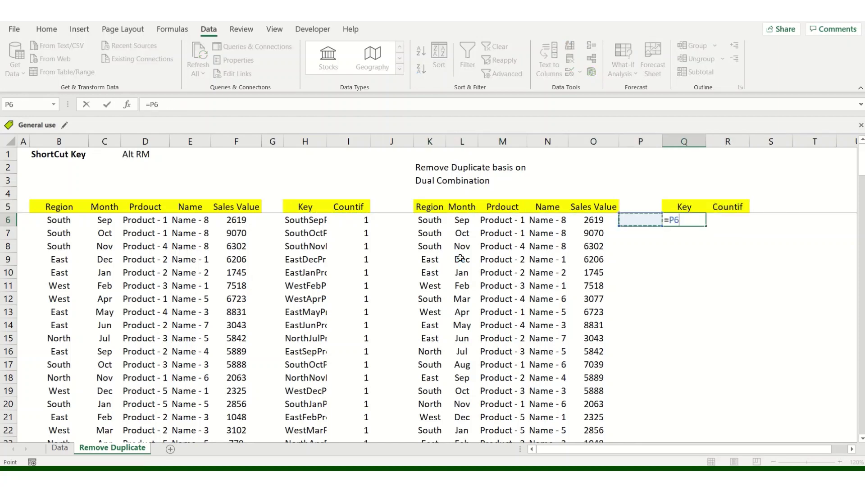
pyautogui.press('Left')
pyautogui.press('Left')
pyautogui.press('Left')
pyautogui.press('Left')
pyautogui.press('Left')
pyautogui.write('&')
pyautogui.press('Left')
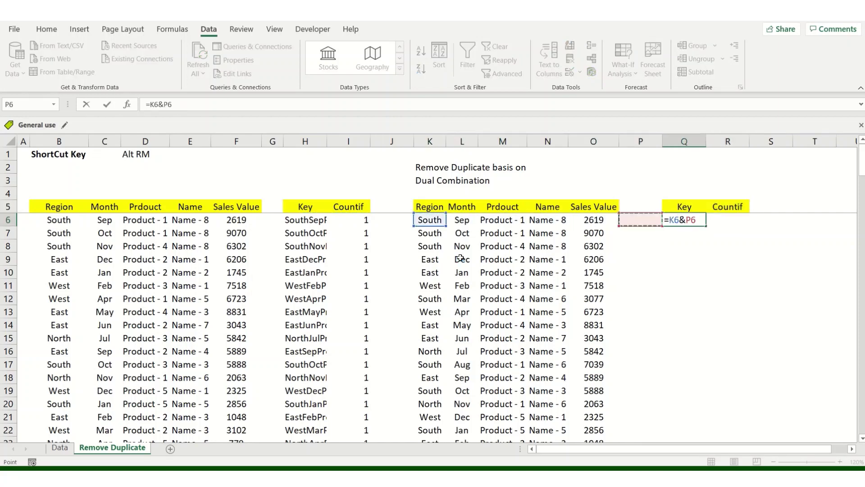
pyautogui.press('Left')
pyautogui.press('Left')
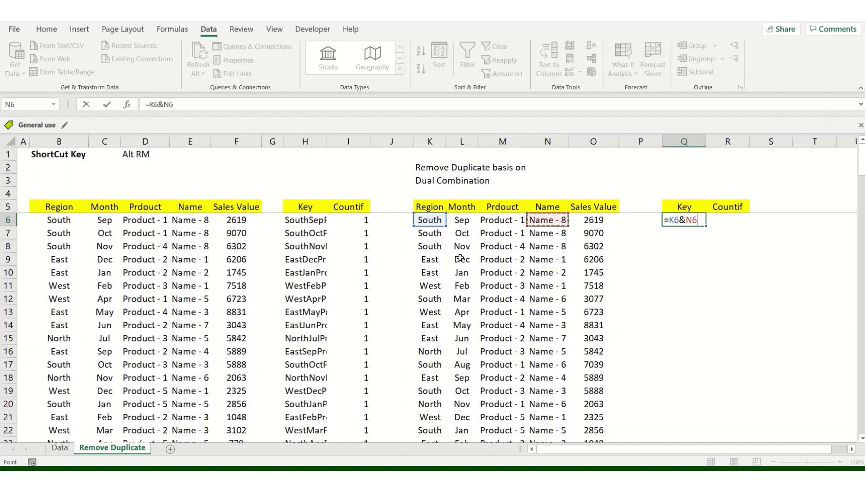
pyautogui.press('Return')
# Step: Enter a COUNTIF formula in R6 that counts the key Q6 within the whole column Q:Q
pyautogui.press('Up')
pyautogui.press('Right')
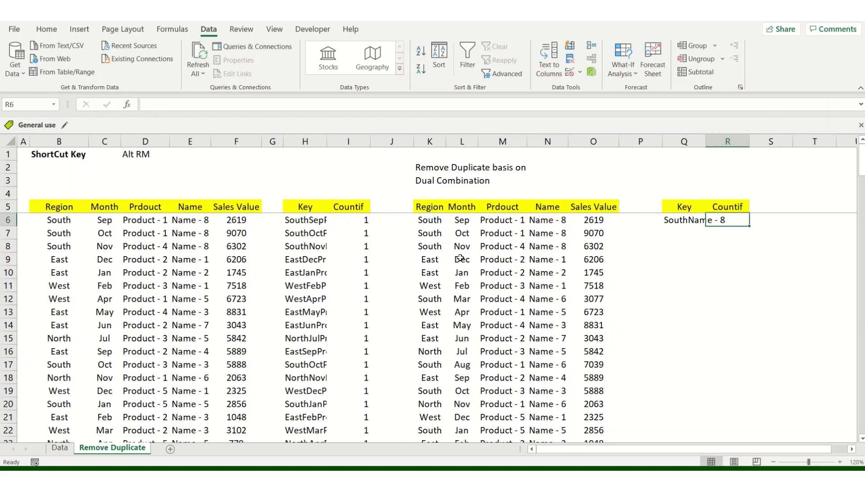
pyautogui.write('=coun')
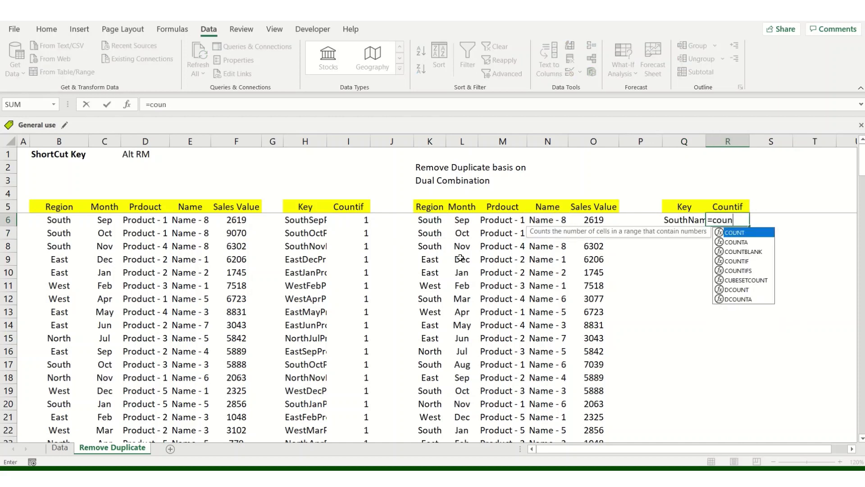
pyautogui.write('tif')
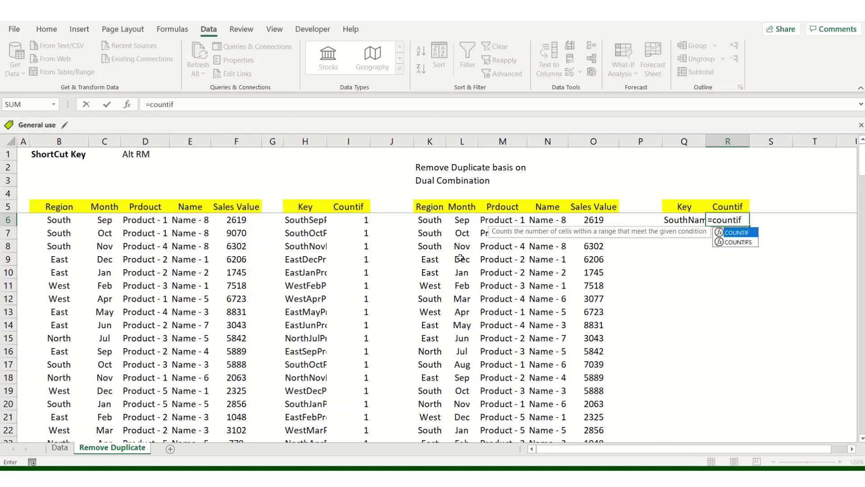
pyautogui.press('Tab')
pyautogui.press('Left')
pyautogui.hotkey('ctrl', 'space')
pyautogui.write(',')
pyautogui.press('Left')
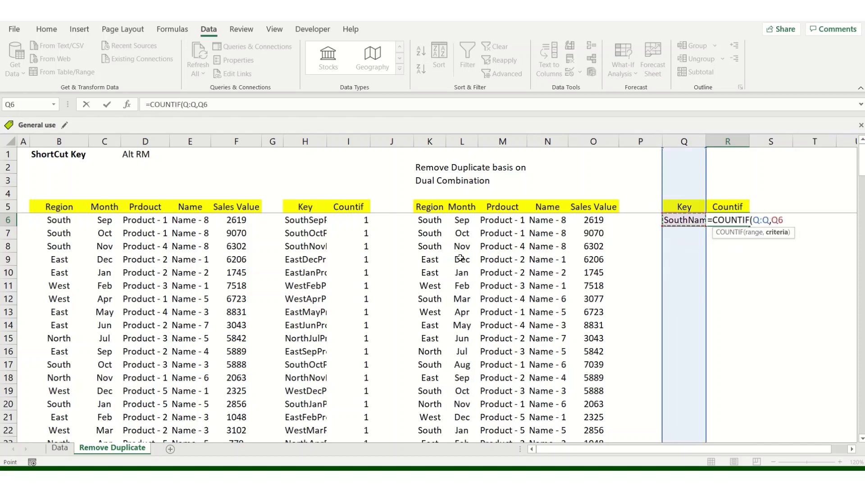
pyautogui.press('Return')
# Step: Fill the Key and Countif formulas in columns Q and R down to the table's last row, 157
pyautogui.press('Left')
pyautogui.press('Left')
pyautogui.press('Left')
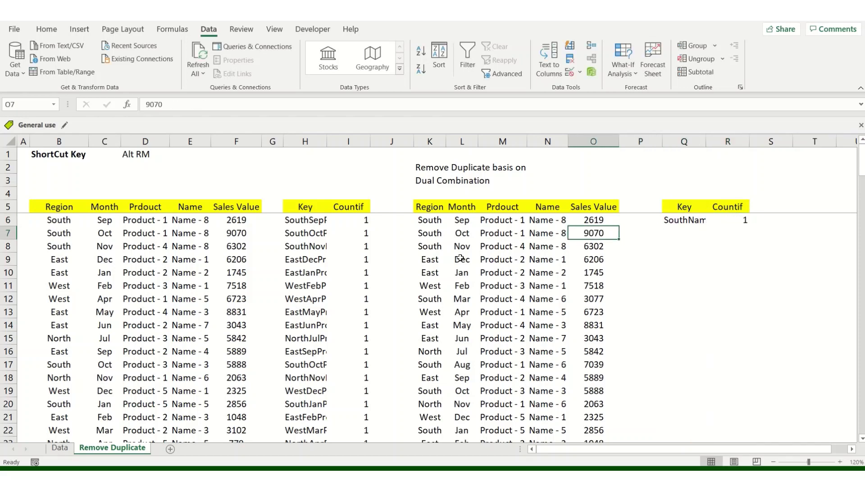
pyautogui.hotkey('ctrl', 'Down')
pyautogui.press('Right')
pyautogui.press('Right')
pyautogui.hotkey('shift', 'Right')
pyautogui.hotkey('ctrl', 'shift', 'Up')
pyautogui.hotkey('ctrl', 'd')
pyautogui.hotkey('ctrl', 'Up')
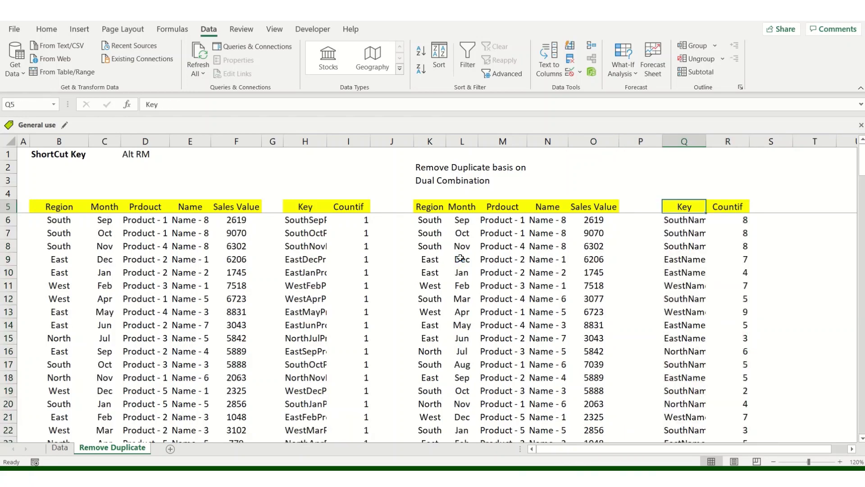
# Step: Turn on filtering for the second table's Key and Countif headers and show only the records with a Countif of 1
pyautogui.press('Right')
pyautogui.hotkey('ctrl', 'shift', 'l')
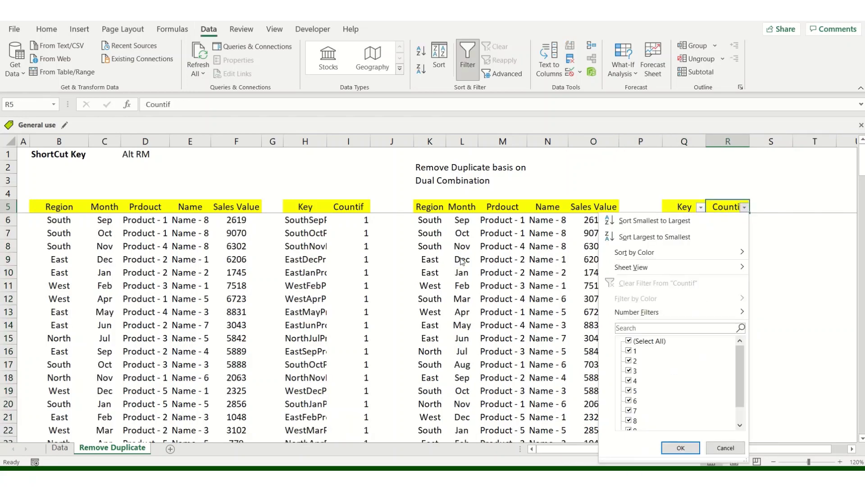
pyautogui.hotkey('alt', 'Down')
pyautogui.press('Down')
pyautogui.press('Down')
pyautogui.press('Down')
pyautogui.press('Down')
pyautogui.press('Down')
pyautogui.press('Down')
pyautogui.press('Down')
pyautogui.press('Down')
pyautogui.press('Down')
pyautogui.press('Down')
pyautogui.press('Down')
pyautogui.press('Up')
pyautogui.press('Up')
pyautogui.press('Up')
pyautogui.press('space')
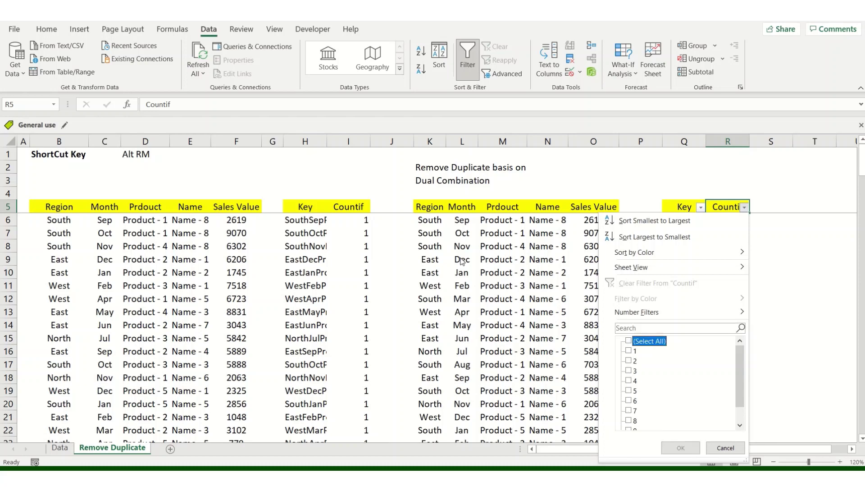
pyautogui.press('Down')
pyautogui.press('space')
pyautogui.press('Return')
pyautogui.press('Down')
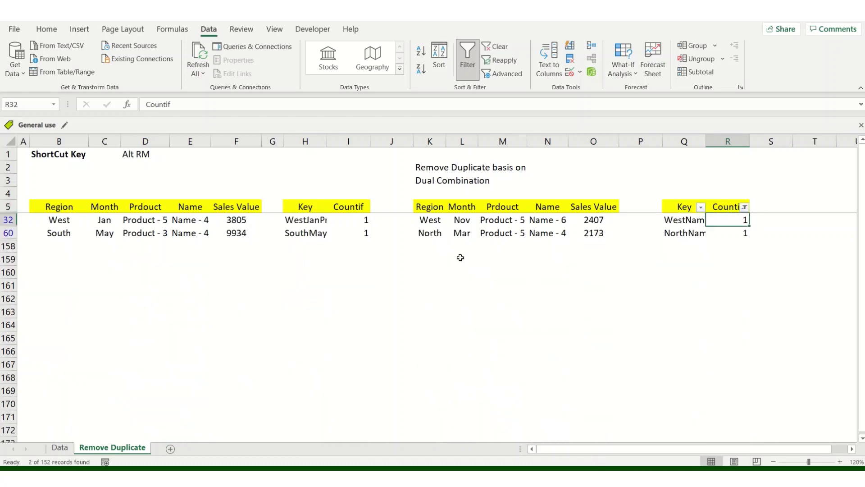
# Step: Examine the Region and Name values of the filtered records in the second table
pyautogui.press('Left')
pyautogui.press('Left')
pyautogui.press('Left')
pyautogui.press('Left')
pyautogui.press('Left')
pyautogui.press('Left')
pyautogui.press('Up')
pyautogui.press('Right')
pyautogui.press('Right')
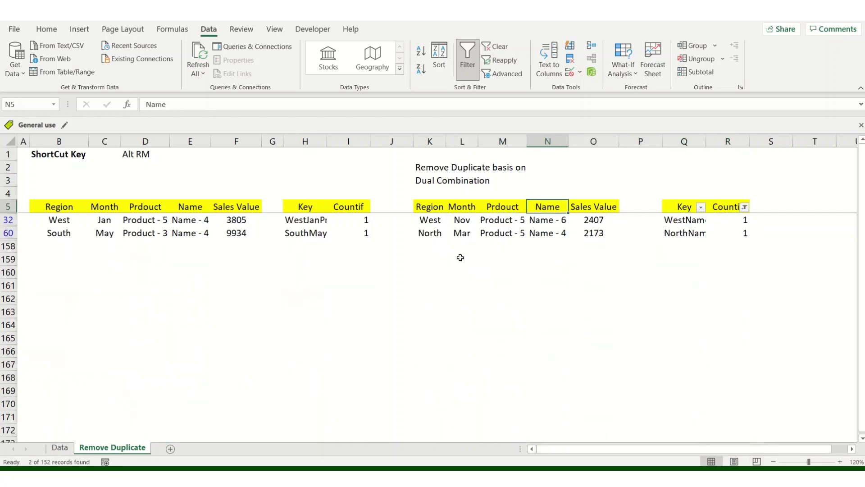
pyautogui.press('Down')
pyautogui.press('Down')
pyautogui.press('Up')
pyautogui.press('Right')
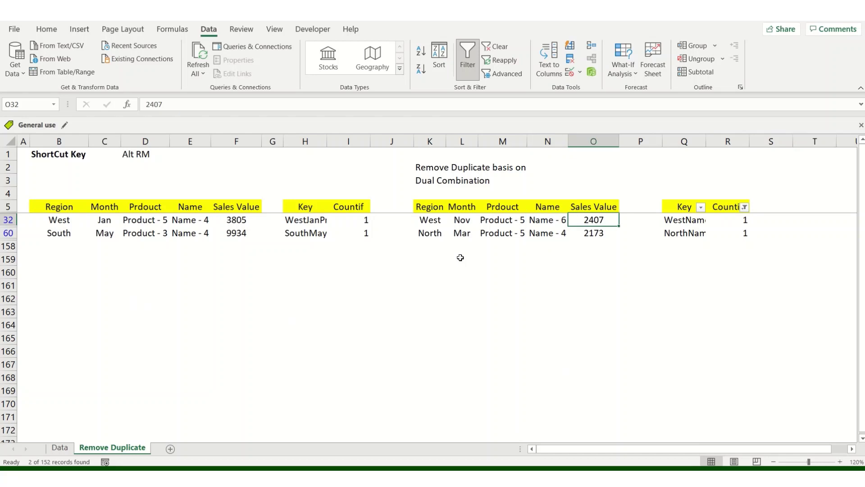
# Step: Change the filter on column R's Countif to show only the records with a value of 2
pyautogui.press('Up')
pyautogui.press('Right')
pyautogui.press('Right')
pyautogui.press('Right')
pyautogui.hotkey('alt', 'Down')
pyautogui.press('Up')
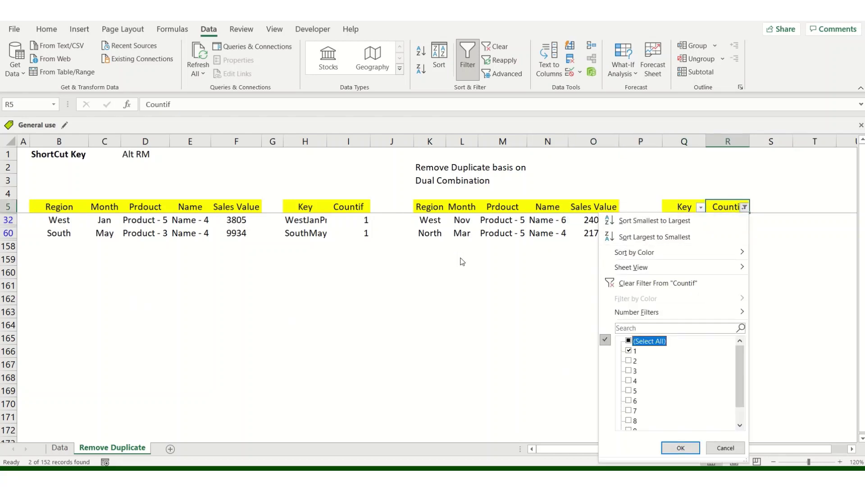
pyautogui.press('Down')
pyautogui.press('space')
pyautogui.press('Down')
pyautogui.press('space')
pyautogui.press('Return')
pyautogui.press('Down')
pyautogui.press('Up')
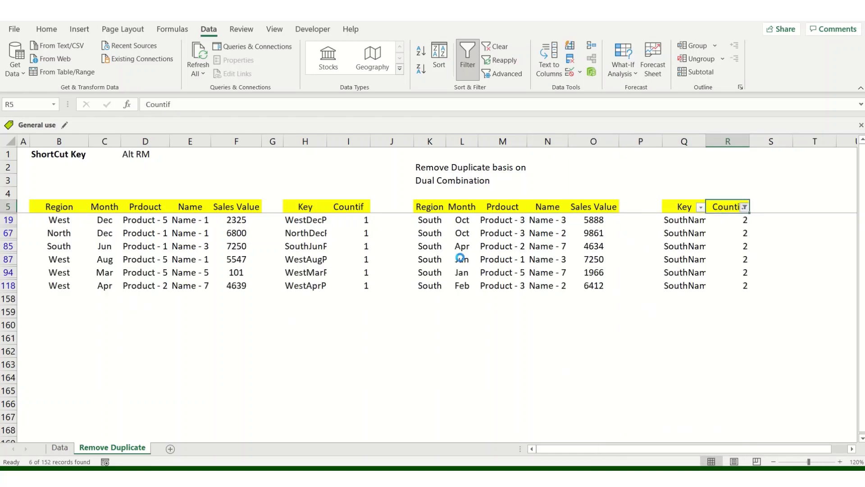
# Step: Change the filter on column R's Countif to show only the records with a value of 3
pyautogui.hotkey('alt', 'Down')
pyautogui.press('Down')
pyautogui.press('Down')
pyautogui.press('Down')
pyautogui.press('Down')
pyautogui.press('Down')
pyautogui.press('Down')
pyautogui.press('Down')
pyautogui.press('Down')
pyautogui.press('Down')
pyautogui.press('Down')
pyautogui.press('space')
pyautogui.press('Down')
pyautogui.press('space')
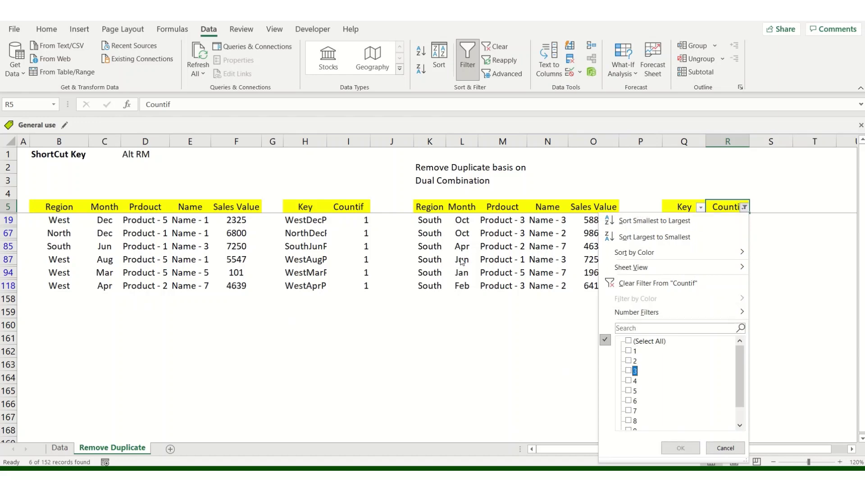
pyautogui.press('Return')
# Step: Show all records again in column R's Countif filter and turn filtering off
pyautogui.hotkey('alt', 'Down')
pyautogui.press('Down')
pyautogui.press('Down')
pyautogui.press('Down')
pyautogui.press('Down')
pyautogui.press('Down')
pyautogui.press('Down')
pyautogui.press('Down')
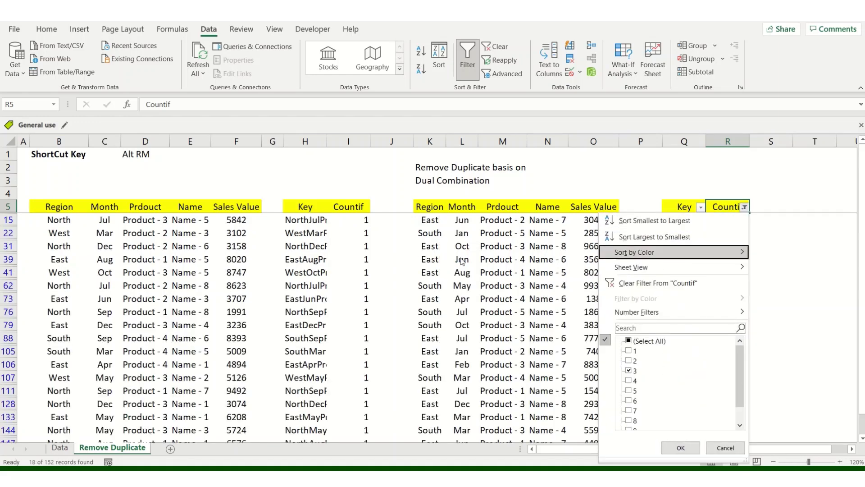
pyautogui.press('space')
pyautogui.press('Return')
pyautogui.press('Up')
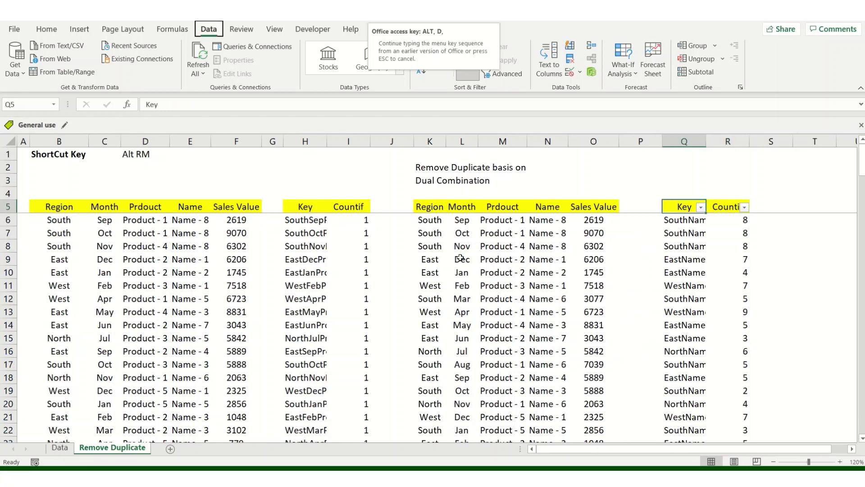
pyautogui.hotkey('ctrl', 'shift', 'l')
# Step: Remove duplicates from the second table, K5:O157, comparing only the Region and Name columns
pyautogui.press('Left')
pyautogui.press('Left')
pyautogui.press('Left')
pyautogui.press('Left')
pyautogui.press('Left')
pyautogui.press('Left')
pyautogui.press('Left')
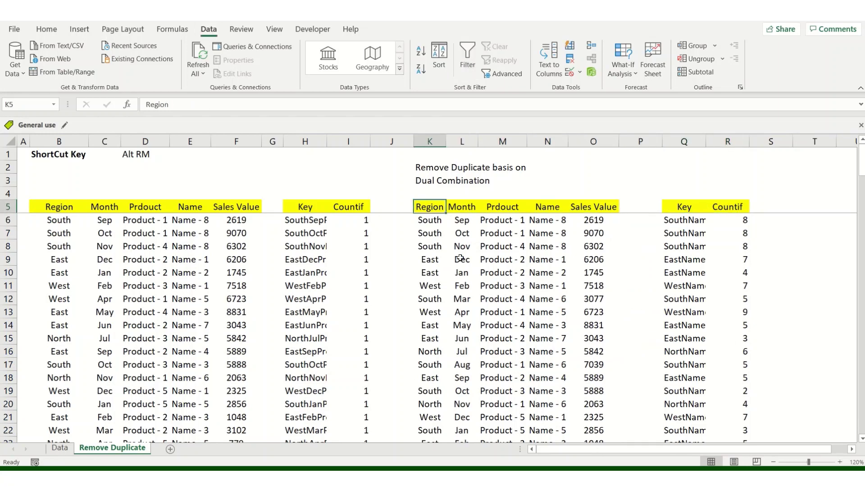
pyautogui.hotkey('ctrl', 'shift', 'Right')
pyautogui.hotkey('ctrl', 'shift', 'Down')
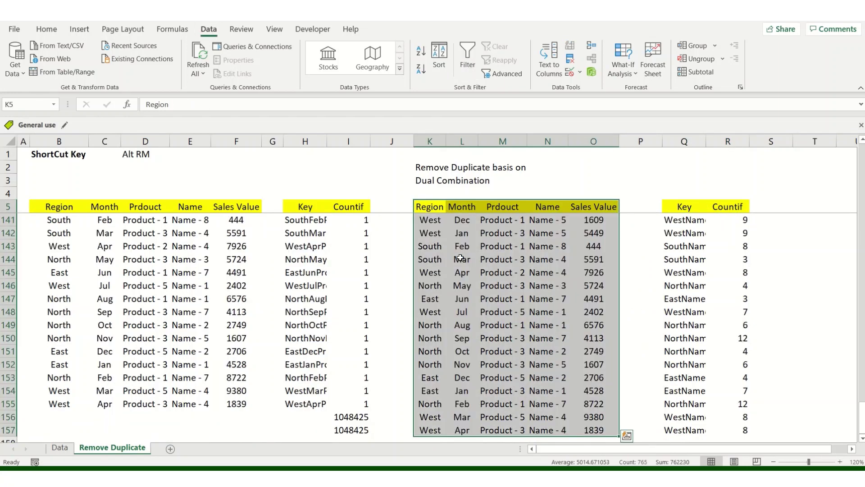
pyautogui.hotkey('alt', 'a')
pyautogui.press('m')
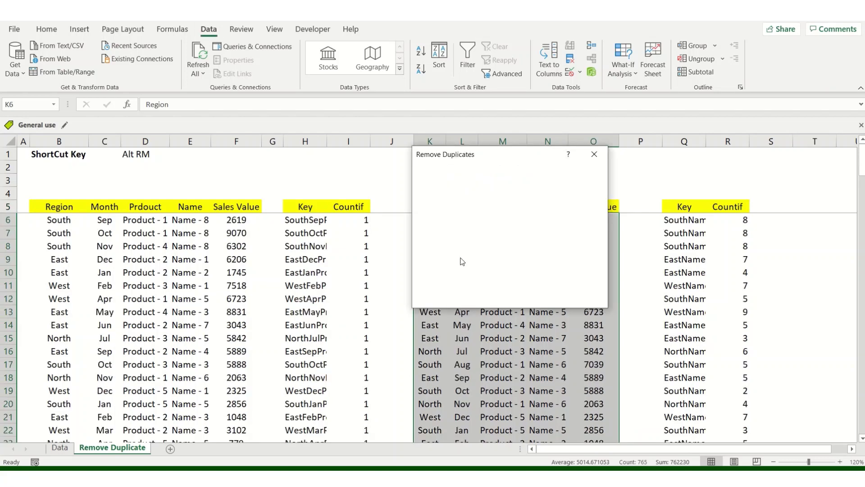
pyautogui.moveTo(481, 160); pyautogui.dragTo(272, 151)
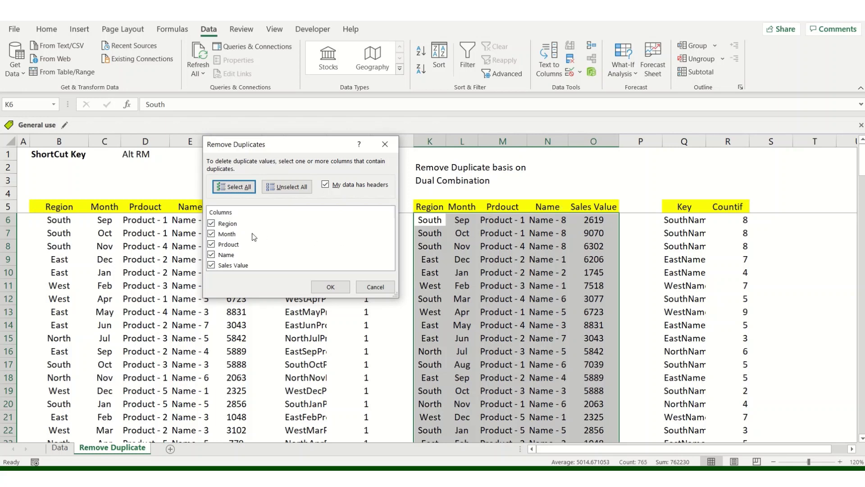
pyautogui.click(287, 186)
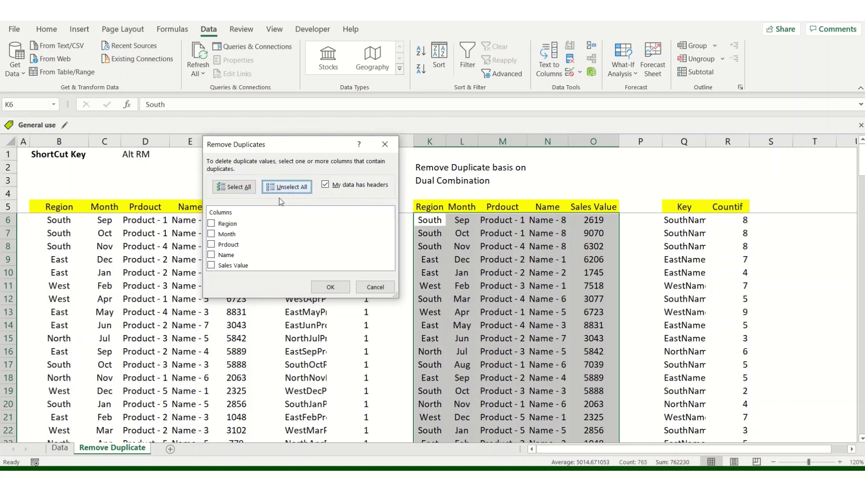
pyautogui.click(211, 224)
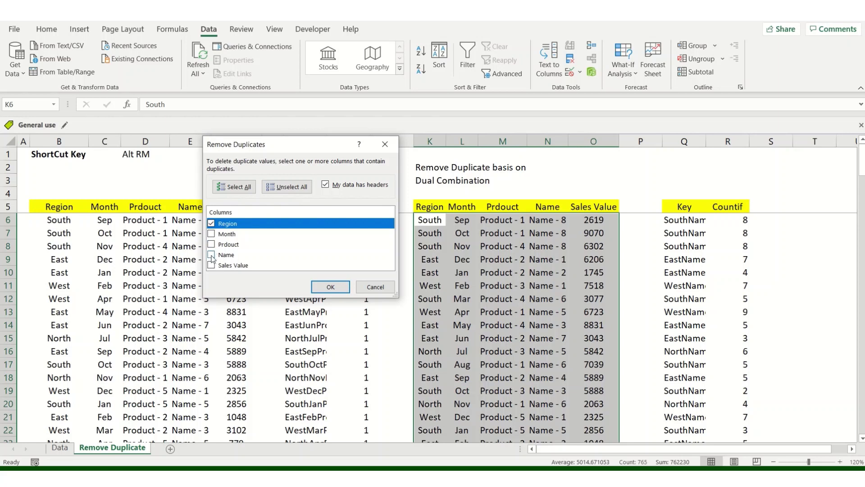
pyautogui.click(211, 254)
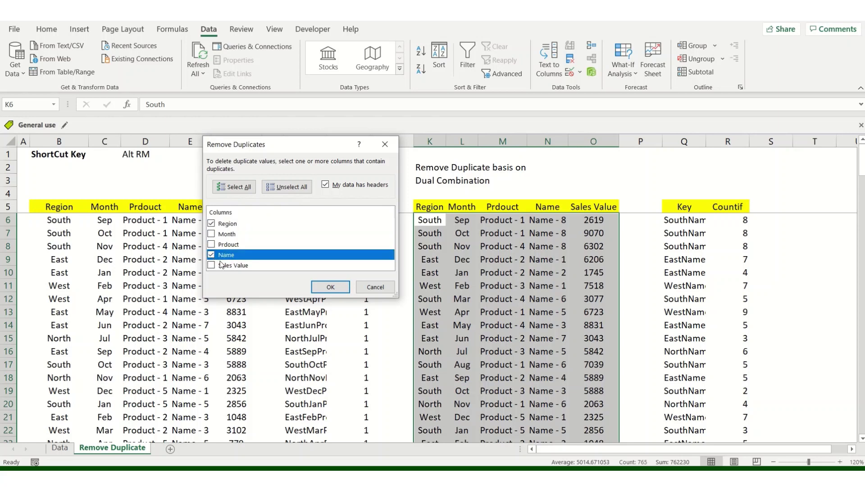
pyautogui.click(338, 293)
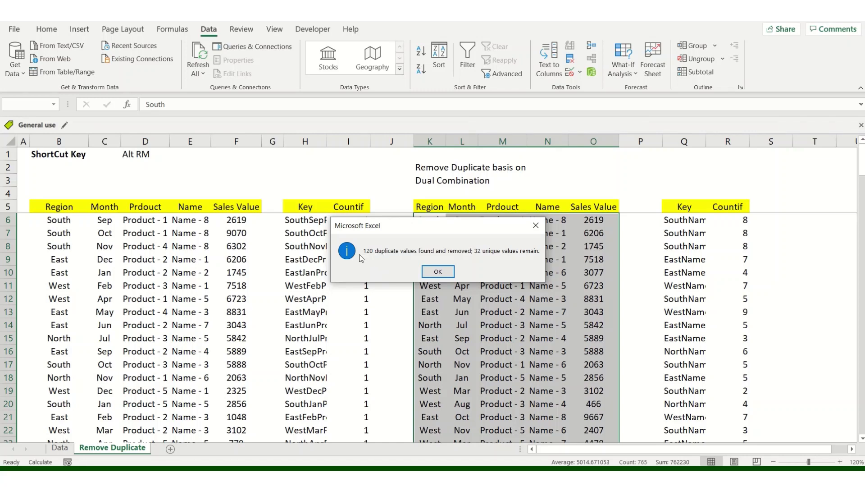
pyautogui.click(432, 269)
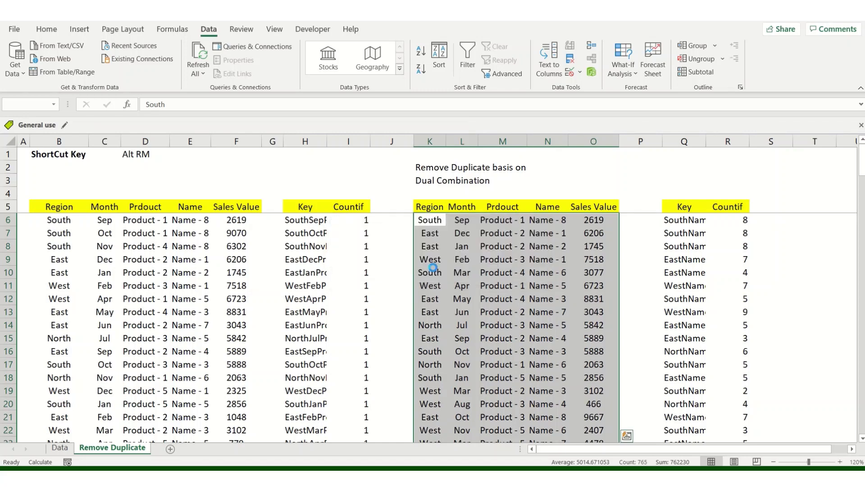
# Step: Turn on filtering for the Key and Countif headers in columns Q and R and check the Countif filter values
pyautogui.click(519, 237)
pyautogui.press('Up')
pyautogui.press('Right')
pyautogui.press('Up')
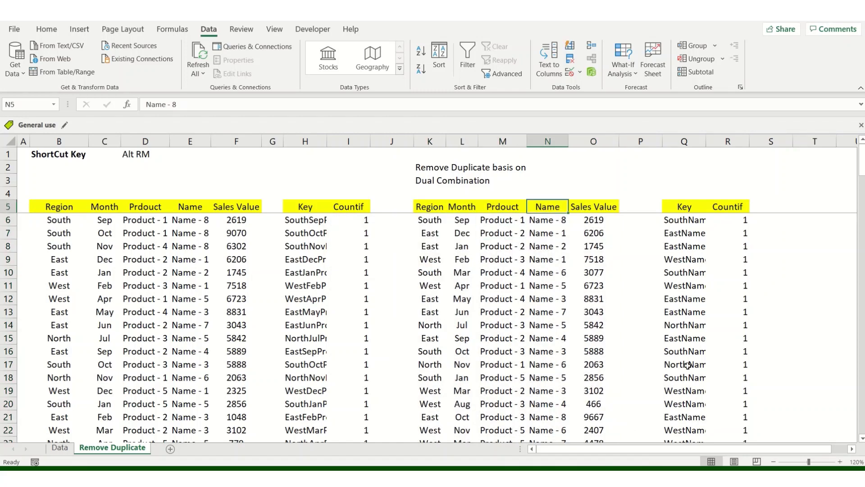
pyautogui.press('Right')
pyautogui.press('Right')
pyautogui.press('Right')
pyautogui.press('Right')
pyautogui.press('alt')
pyautogui.press('a')
pyautogui.press('t')
pyautogui.hotkey('alt', 'Down')
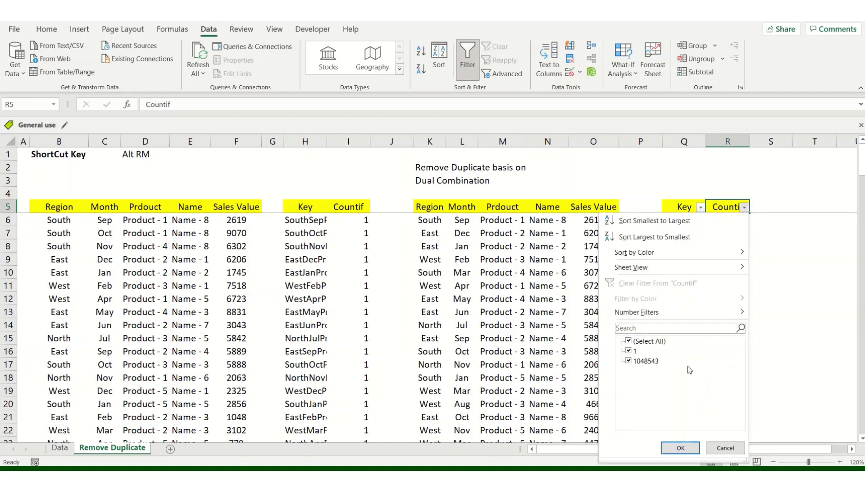
pyautogui.press('Tab')
pyautogui.press('Tab')
pyautogui.press('Tab')
pyautogui.press('Up')
pyautogui.press('space')
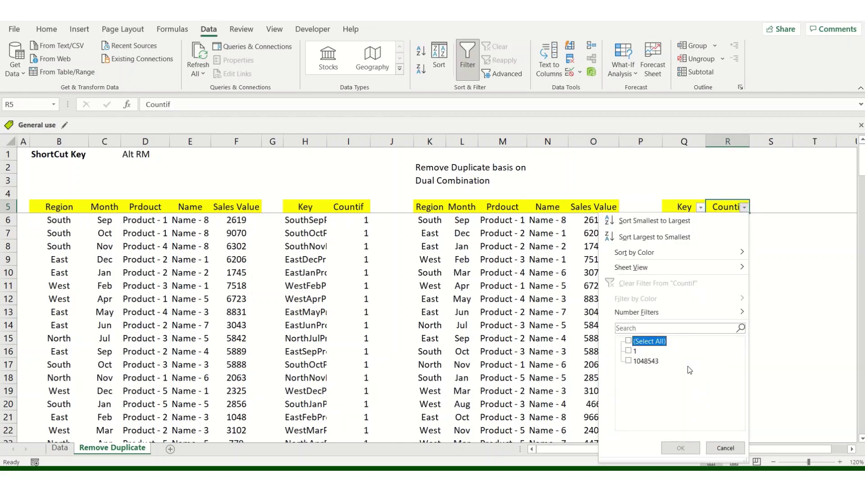
pyautogui.press('Down')
pyautogui.press('space')
pyautogui.press('Return')
# Step: Clear the leftover Countif formulas in R38:R157 below the second table's last record
pyautogui.press('Left')
pyautogui.press('Down')
pyautogui.press('Left')
pyautogui.press('Left')
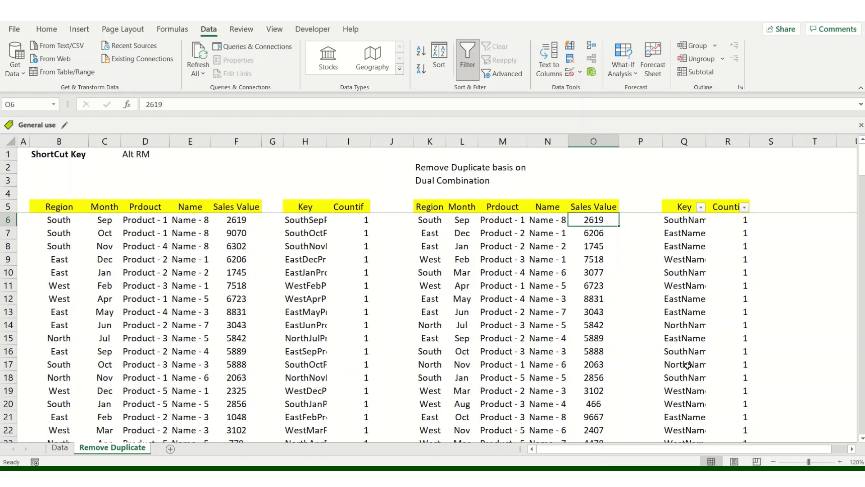
pyautogui.hotkey('ctrl', 'Down')
pyautogui.press('Right')
pyautogui.press('Right')
pyautogui.press('Right')
pyautogui.hotkey('ctrl', 'shift', 'Down')
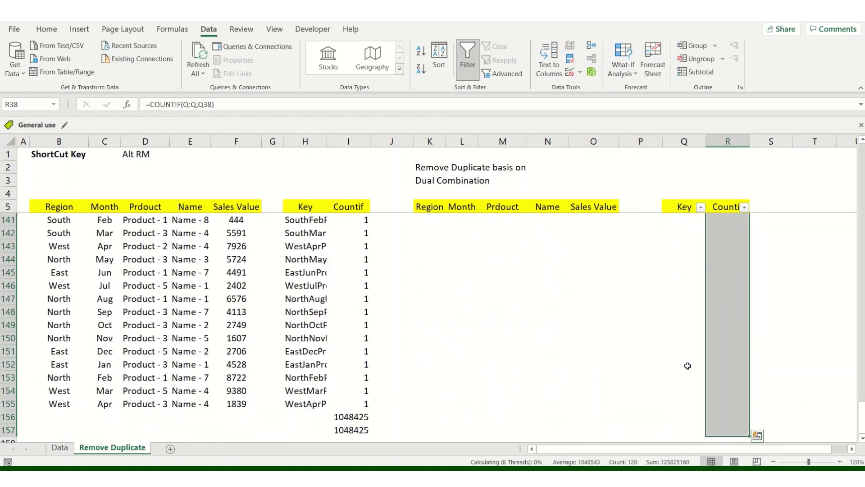
pyautogui.press('Delete')
# Step: Turn off filtering on the Key and Countif headers in columns Q and R
pyautogui.hotkey('ctrl', 'Up')
pyautogui.press('Up')
pyautogui.hotkey('ctrl', 'Up')
pyautogui.press('Down')
pyautogui.press('Up')
pyautogui.press('Left')
pyautogui.press('Left')
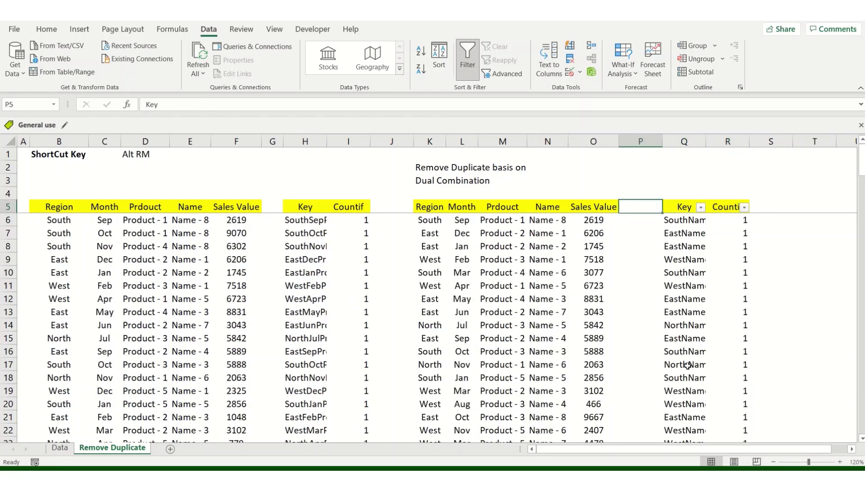
pyautogui.press('Left')
pyautogui.press('Left')
pyautogui.press('Left')
pyautogui.press('Left')
pyautogui.press('Left')
pyautogui.hotkey('ctrl', 'shift', 'l')
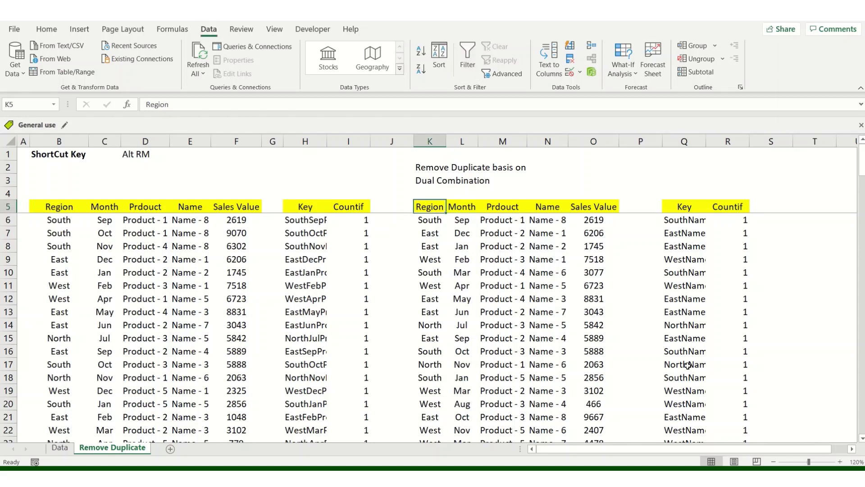
# Step: Turn on filtering for the second table's headers, Region through Sales Value, in K5:O5
pyautogui.hotkey('shift', 'space')
pyautogui.press('Down')
pyautogui.press('Up')
pyautogui.hotkey('ctrl', 'shift', 'Right')
pyautogui.hotkey('alt', 'd')
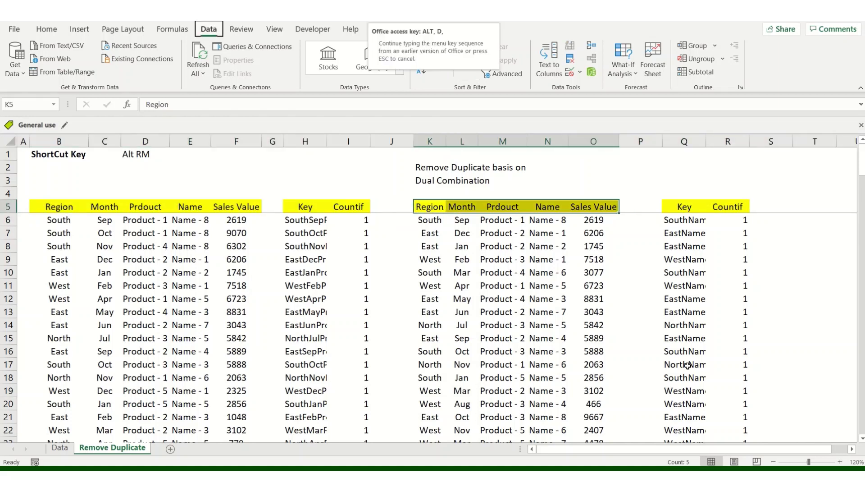
pyautogui.press('f')
pyautogui.press('f')
pyautogui.press('Down')
pyautogui.press('Up')
# Step: Filter the second table's Region column to show only South
pyautogui.hotkey('alt', 'Down')
pyautogui.press('Down')
pyautogui.press('Down')
pyautogui.press('Down')
pyautogui.press('Down')
pyautogui.press('Down')
pyautogui.press('Down')
pyautogui.press('Down')
pyautogui.press('Down')
pyautogui.press('space')
pyautogui.press('Down')
pyautogui.press('Down')
pyautogui.press('Down')
pyautogui.press('Down')
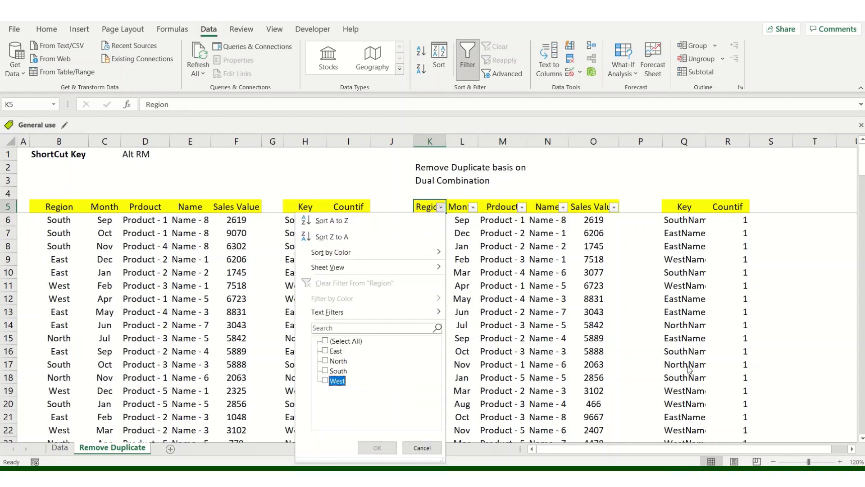
pyautogui.press('Up')
pyautogui.press('space')
pyautogui.press('Tab')
pyautogui.press('Return')
# Step: Filter the second table's Name column to Name - 8 and check the records for the South combination
pyautogui.press('Right')
pyautogui.press('Right')
pyautogui.press('Right')
pyautogui.press('Right')
pyautogui.press('Left')
pyautogui.hotkey('alt', 'Down')
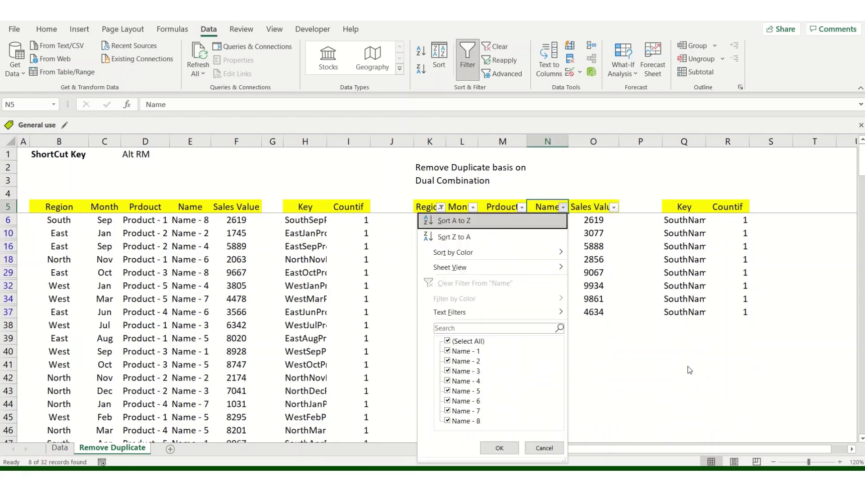
pyautogui.press('Down')
pyautogui.press('Down')
pyautogui.press('Down')
pyautogui.press('Down')
pyautogui.press('Down')
pyautogui.press('Down')
pyautogui.press('Down')
pyautogui.press('Down')
pyautogui.press('Down')
pyautogui.press('Return')
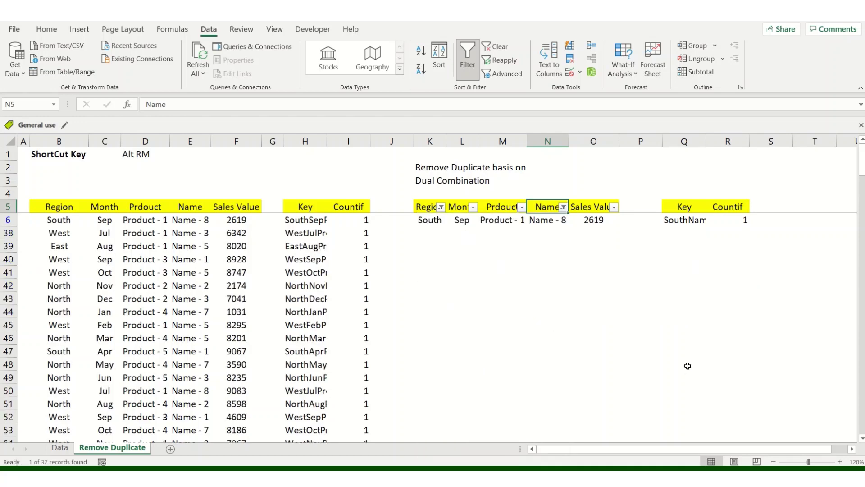
pyautogui.press('Down')
pyautogui.press('Right')
pyautogui.hotkey('ctrl', 'shift', 'Left')
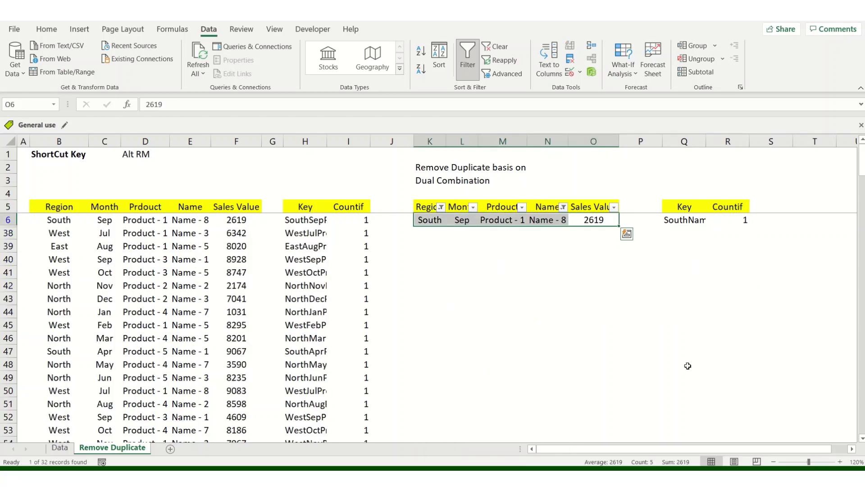
# Step: Clear the Region and Name filters and turn off filtering on the second table
pyautogui.press('Up')
pyautogui.press('Left')
pyautogui.hotkey('alt', 'd')
pyautogui.press('f')
pyautogui.press('s')
pyautogui.hotkey('ctrl', 'shift', 'l')
pyautogui.press('Down')
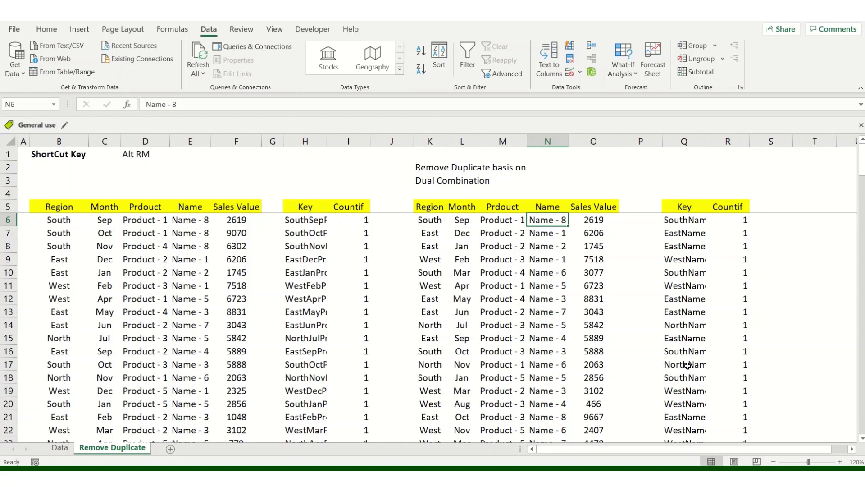
# Step: Copy the second table with its headers, K5:O37, and paste it starting at cell T5
pyautogui.press('Up')
pyautogui.press('Left')
pyautogui.press('Left')
pyautogui.press('Left')
pyautogui.hotkey('ctrl', 'shift', 'Right')
pyautogui.hotkey('ctrl', 'shift', 'Down')
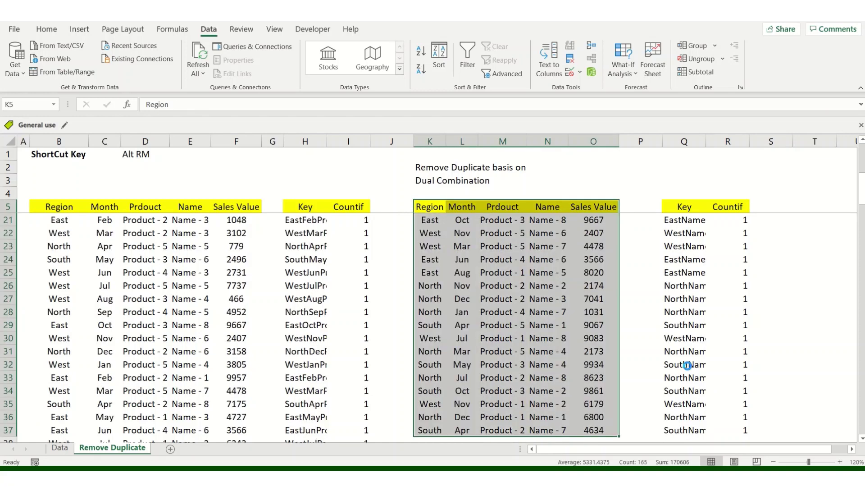
pyautogui.hotkey('ctrl', 'c')
pyautogui.press('Right')
pyautogui.press('Right')
pyautogui.press('Right')
pyautogui.press('Right')
pyautogui.press('Right')
pyautogui.press('Right')
pyautogui.press('Right')
pyautogui.press('Right')
pyautogui.press('Right')
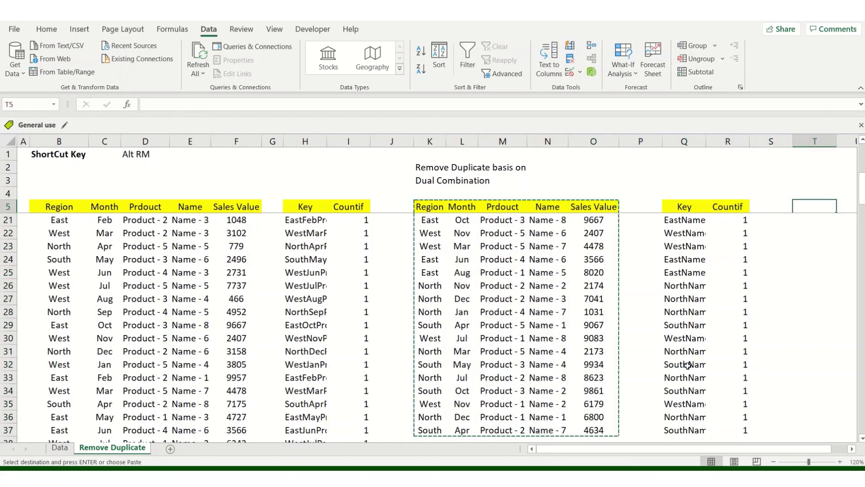
pyautogui.hotkey('ctrl', 'v')
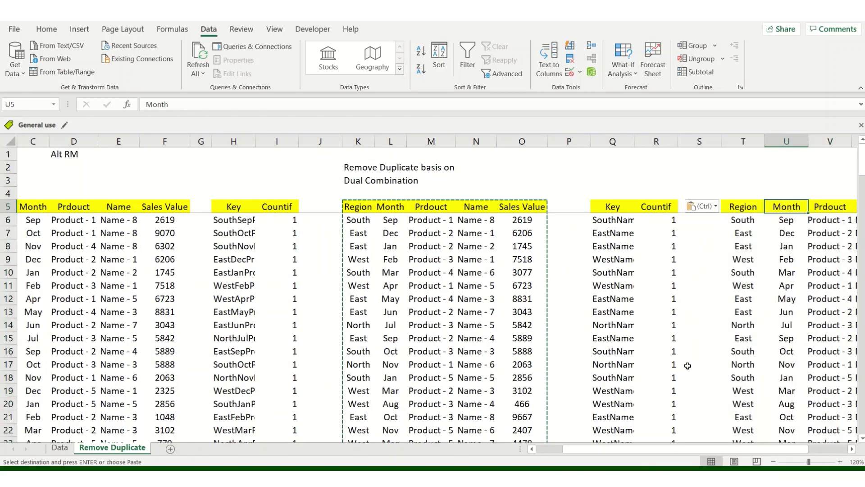
# Step: Undo the table's paste at T5 and paste it again starting at cell U5
pyautogui.press('Right')
pyautogui.press('Right')
pyautogui.press('Right')
pyautogui.press('Right')
pyautogui.press('Right')
pyautogui.press('Left')
pyautogui.press('Left')
pyautogui.press('ctrl')
pyautogui.press('v')
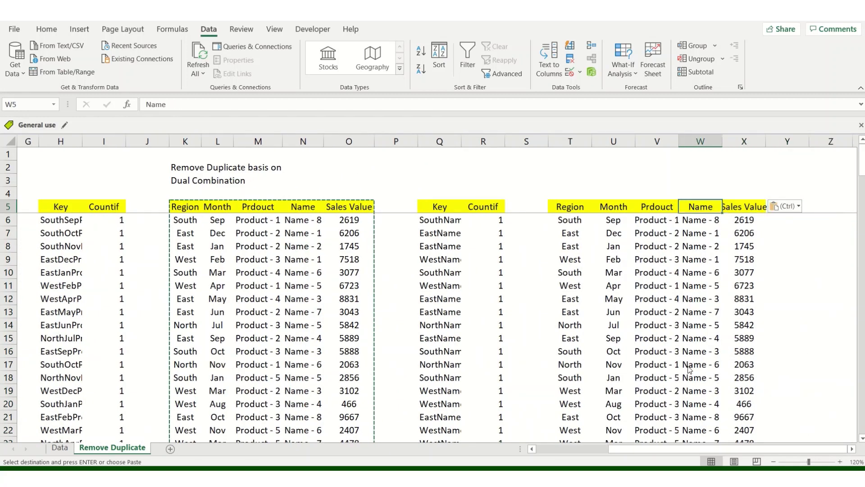
pyautogui.press('Left')
pyautogui.press('Left')
pyautogui.hotkey('ctrl', 'z')
pyautogui.hotkey('ctrl', 'z')
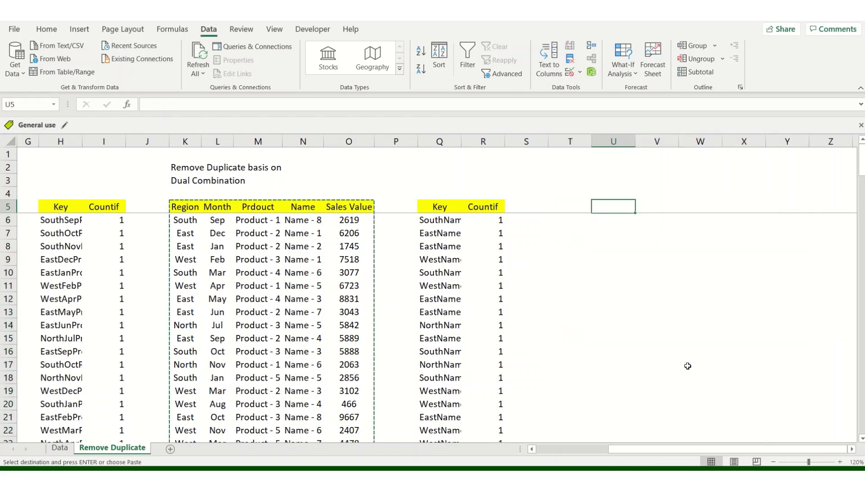
pyautogui.hotkey('ctrl', 'v')
# Step: Autofit the width of the pasted table's Sales Value column, Y, and look over its values
pyautogui.press('Right')
pyautogui.press('Right')
pyautogui.press('Right')
pyautogui.press('Right')
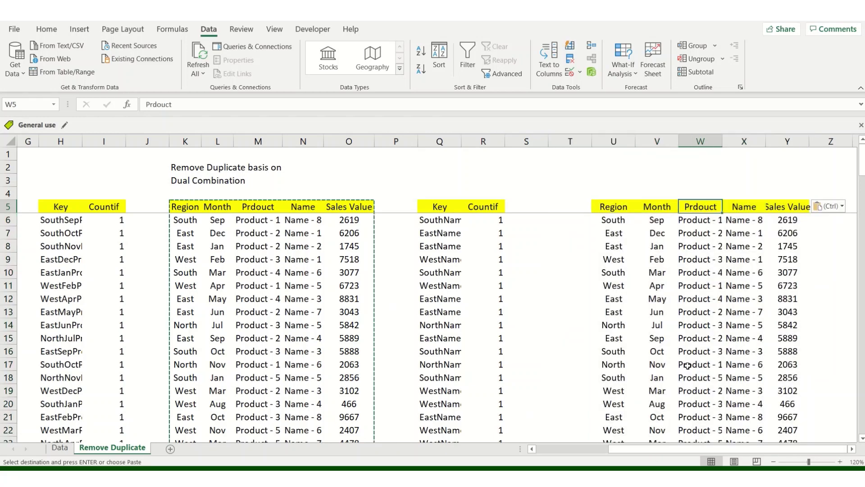
pyautogui.hotkey('alt', 'o')
pyautogui.press('c')
pyautogui.press('a')
pyautogui.press('Escape')
pyautogui.press('Down')
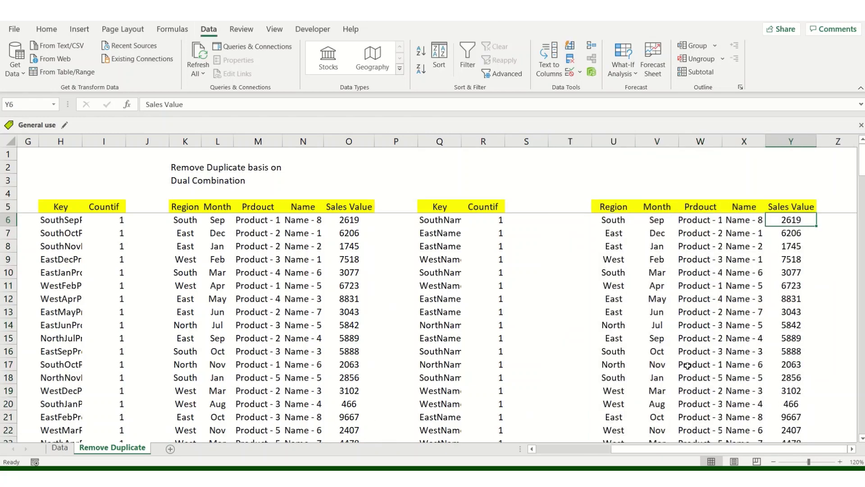
pyautogui.hotkey('ctrl', 'shift', 'Down')
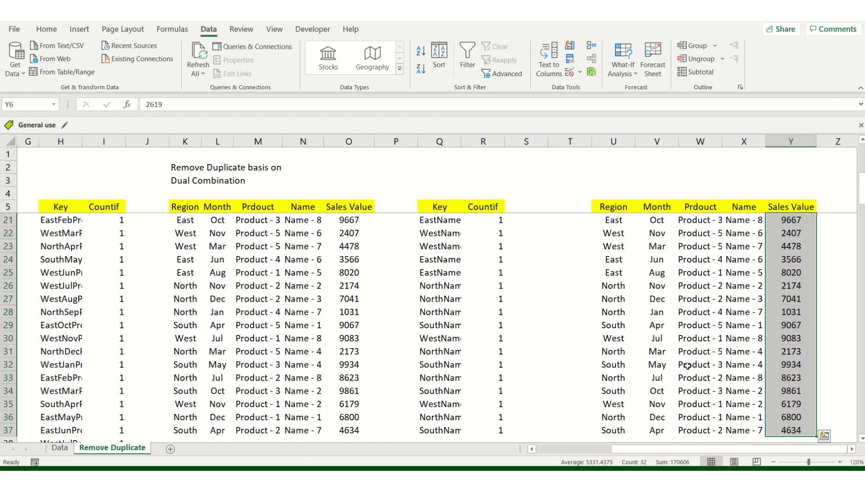
pyautogui.press('Up')
pyautogui.press('Down')
# Step: Copy the Key and Countif headers from Q5:R5 and paste them starting at cell AA5
pyautogui.press('Left')
pyautogui.press('Left')
pyautogui.press('Left')
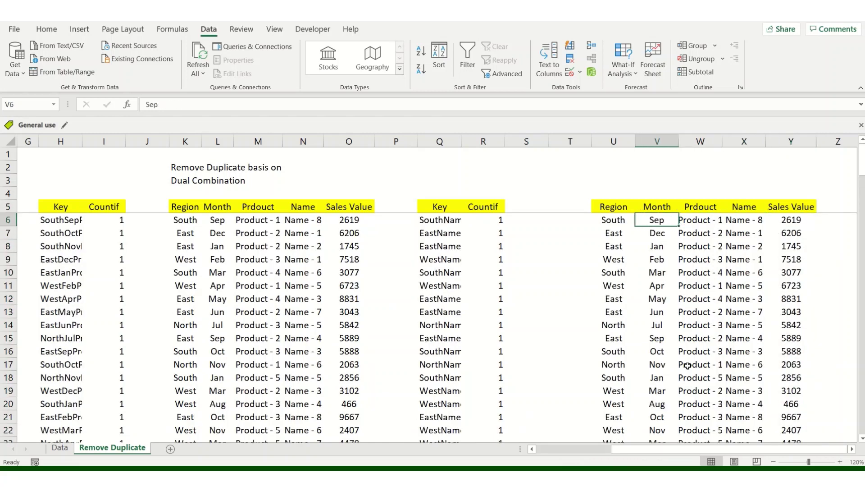
pyautogui.press('Left')
pyautogui.press('Left')
pyautogui.press('Left')
pyautogui.press('Left')
pyautogui.press('Up')
pyautogui.hotkey('shift', 'Left')
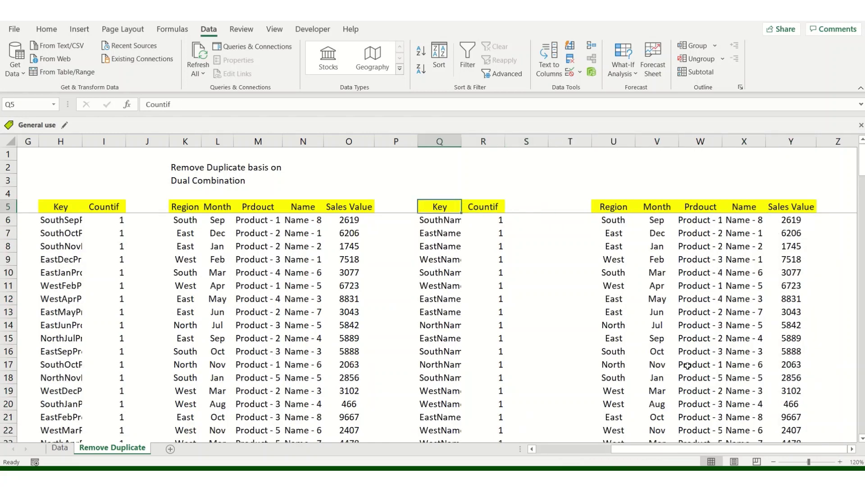
pyautogui.hotkey('ctrl', 'c')
pyautogui.press('Right')
pyautogui.press('Right')
pyautogui.press('Right')
pyautogui.press('Right')
pyautogui.press('Right')
pyautogui.press('Right')
pyautogui.press('Right')
pyautogui.press('Right')
pyautogui.press('Right')
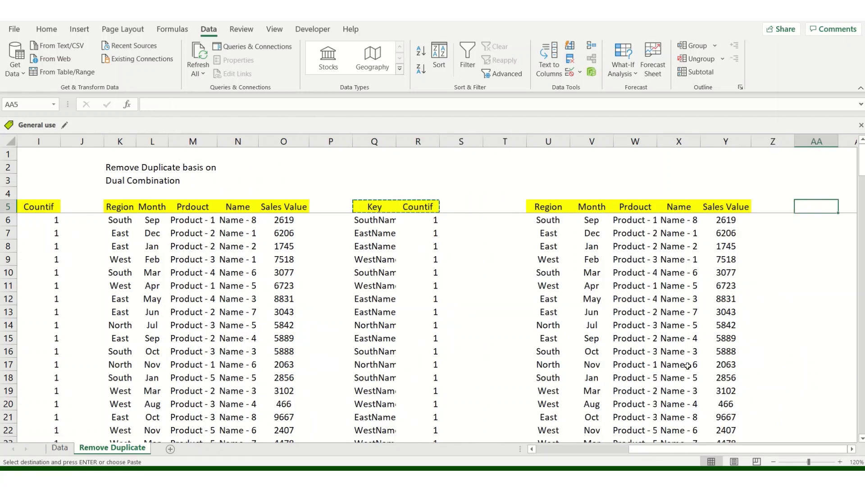
pyautogui.hotkey('ctrl', 'v')
# Step: Enter the heading "Multiple Combinations" in cell U3 above the third table
pyautogui.press('Down')
pyautogui.press('Down')
pyautogui.press('Up')
pyautogui.press('Up')
pyautogui.press('Left')
pyautogui.press('Left')
pyautogui.press('Left')
pyautogui.press('Left')
pyautogui.press('Up')
pyautogui.press('Up')
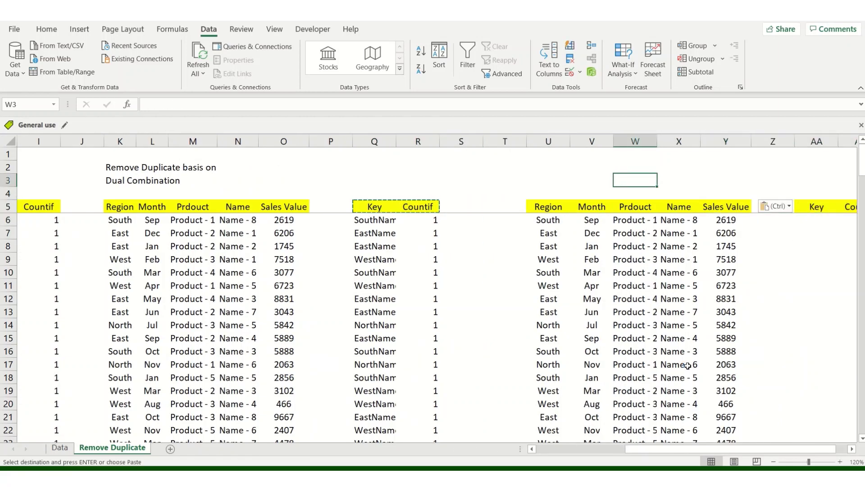
pyautogui.press('Left')
pyautogui.press('Left')
pyautogui.write('Multip')
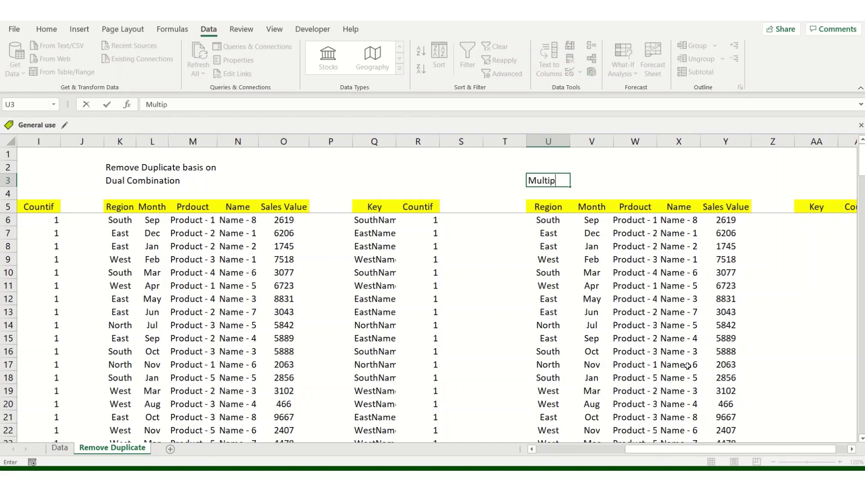
pyautogui.write('le Combinations')
pyautogui.press('Return')
# Step: Copy the heading "Remove Duplicate basis on" from K2 and paste it into cell U2
pyautogui.press('Up')
pyautogui.press('Up')
pyautogui.press('Left')
pyautogui.press('Left')
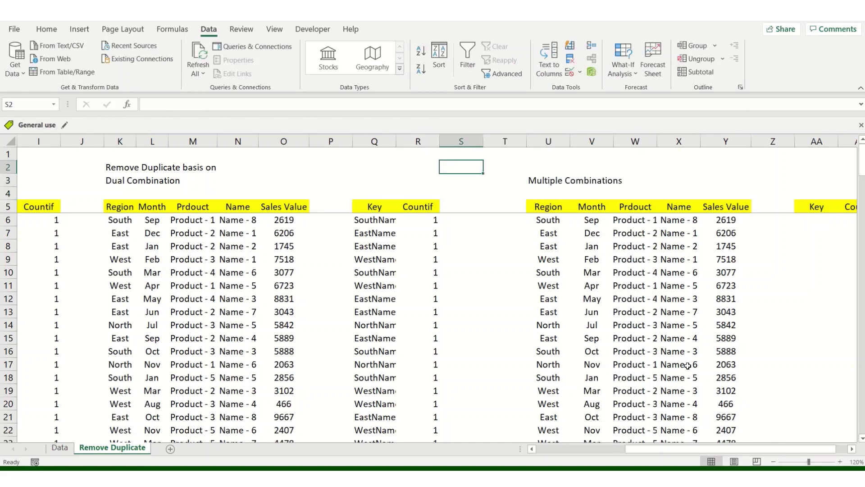
pyautogui.hotkey('ctrl', 'Left')
pyautogui.hotkey('ctrl', 'c')
pyautogui.press('Right')
pyautogui.press('Right')
pyautogui.press('Right')
pyautogui.press('Right')
pyautogui.press('Right')
pyautogui.press('Right')
pyautogui.press('Right')
pyautogui.press('Right')
pyautogui.press('Right')
pyautogui.press('Right')
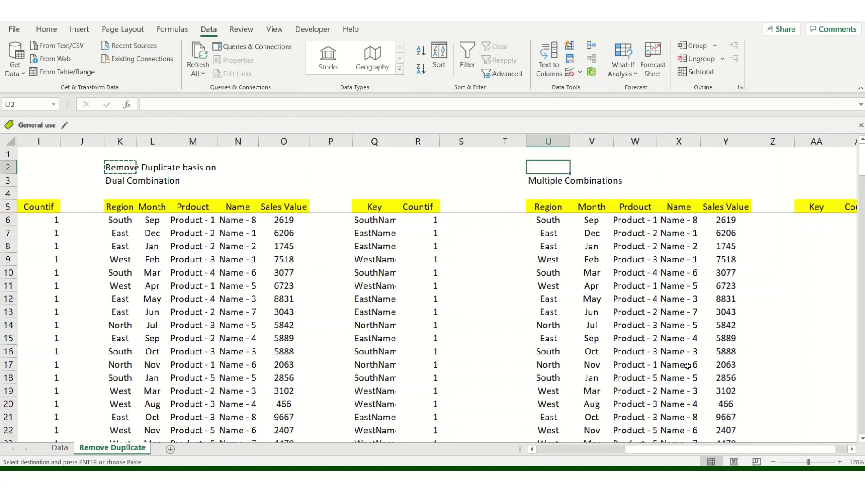
pyautogui.hotkey('ctrl', 'v')
# Step: Enter the key formula =U6&V6&Y6 in cell AA6, joining the third table's Region, Month and Sales Value
pyautogui.press('Down')
pyautogui.press('Down')
pyautogui.press('Down')
pyautogui.press('Down')
pyautogui.press('Right')
pyautogui.press('Right')
pyautogui.press('Right')
pyautogui.press('Right')
pyautogui.press('Right')
pyautogui.press('Right')
pyautogui.press('Right')
pyautogui.press('Right')
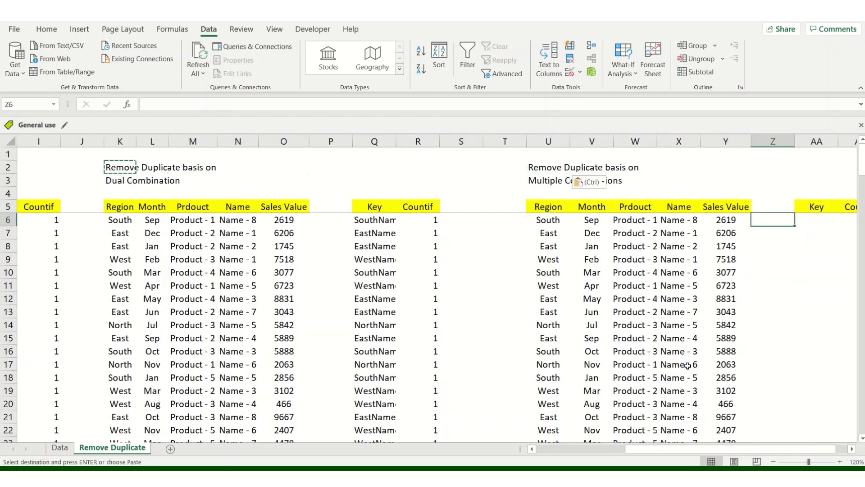
pyautogui.press('Left')
pyautogui.press('Left')
pyautogui.write('=')
pyautogui.press('Left')
pyautogui.press('Left')
pyautogui.press('Left')
pyautogui.press('Left')
pyautogui.press('Left')
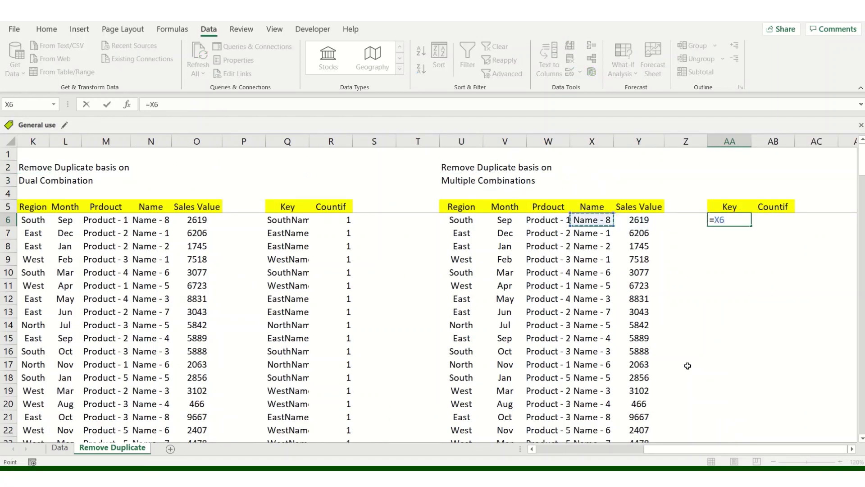
pyautogui.press('Left')
pyautogui.write('&')
pyautogui.press('Left')
pyautogui.press('Left')
pyautogui.press('Left')
pyautogui.press('Left')
pyautogui.press('Left')
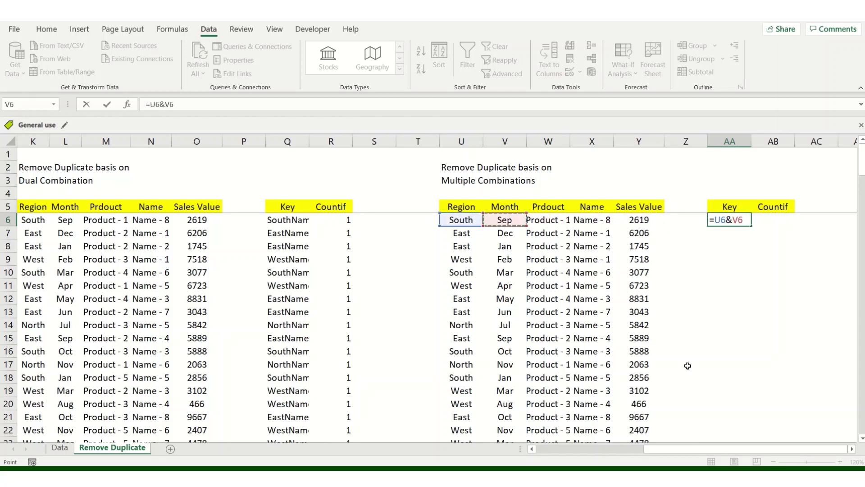
pyautogui.write('&')
pyautogui.press('Left')
pyautogui.press('Left')
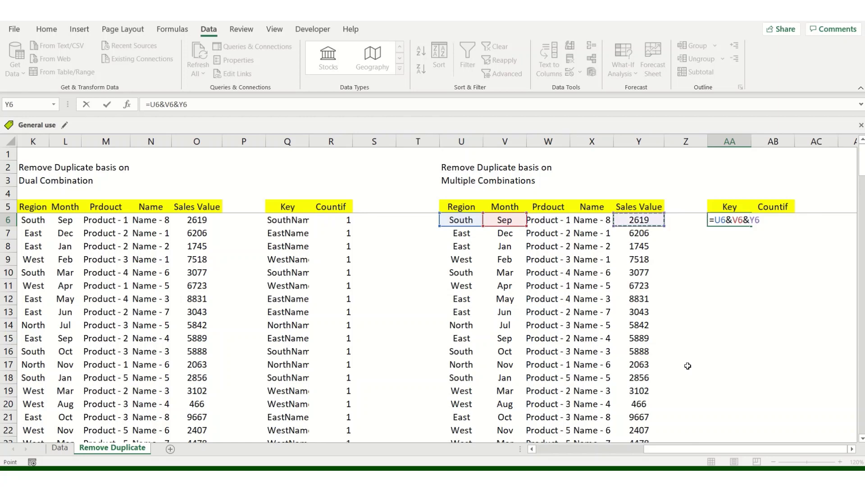
pyautogui.press('Return')
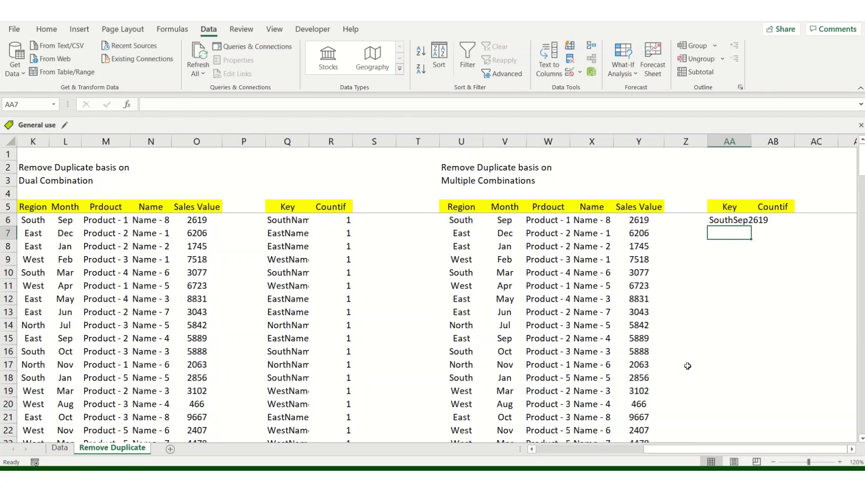
# Step: Insert the product cell W6 into the AA6 key formula so it reads =U6&V6&W6&Y6
pyautogui.press('Up')
pyautogui.press('F2')
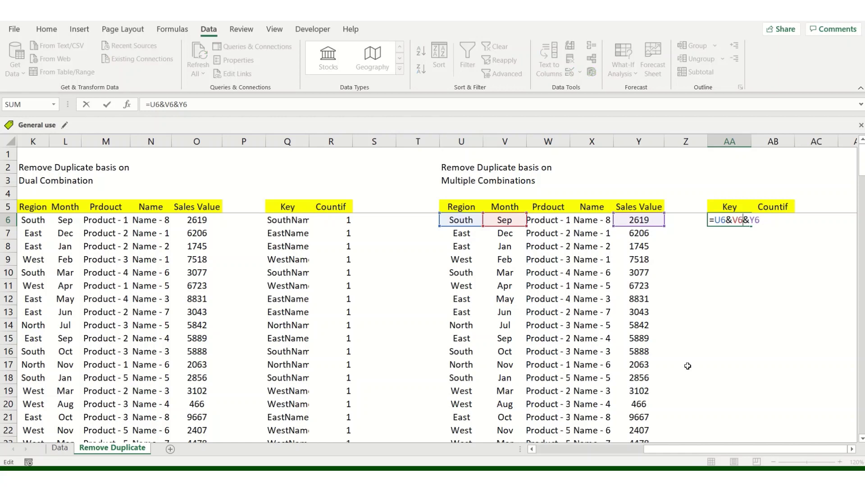
pyautogui.write('&')
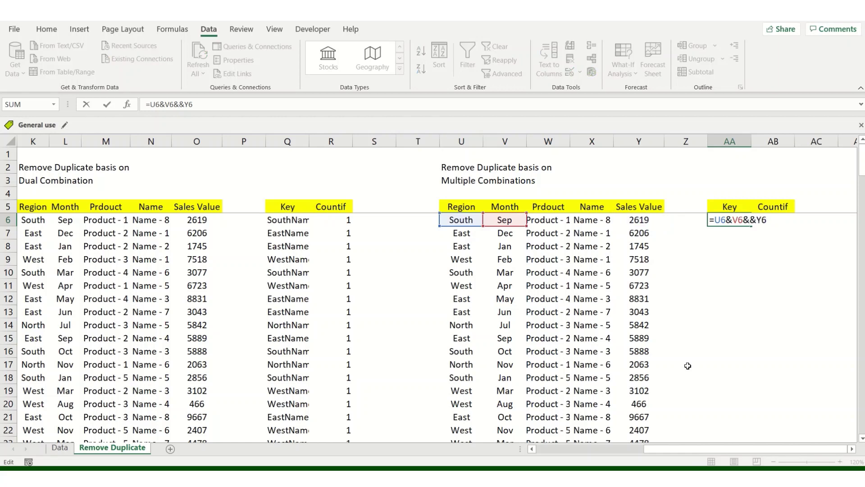
pyautogui.click(555, 221)
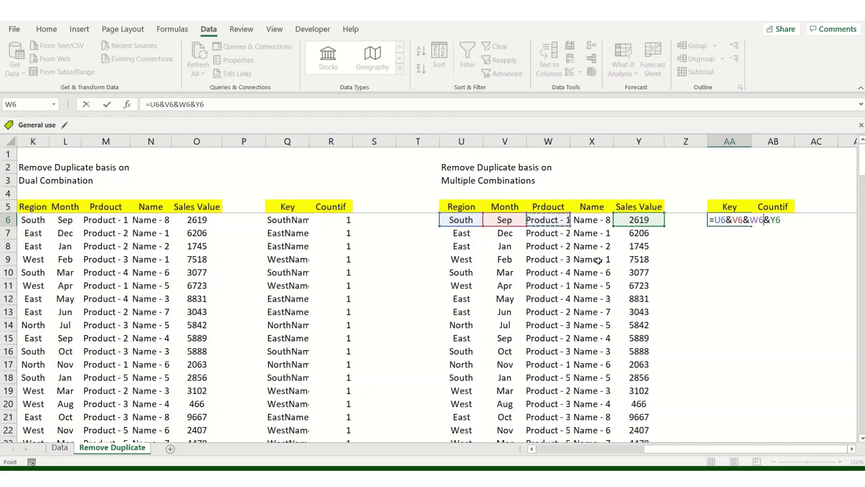
pyautogui.press('Return')
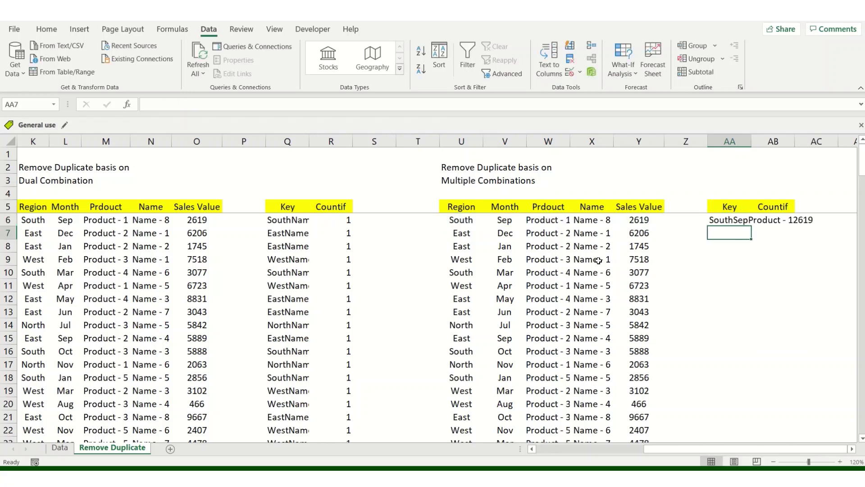
# Step: Fill the key formula from AA6 down to AA37 and autofit the Key column's width
pyautogui.press('Up')
pyautogui.press('Left')
pyautogui.press('Left')
pyautogui.hotkey('ctrl', 'Down')
pyautogui.press('Right')
pyautogui.press('Right')
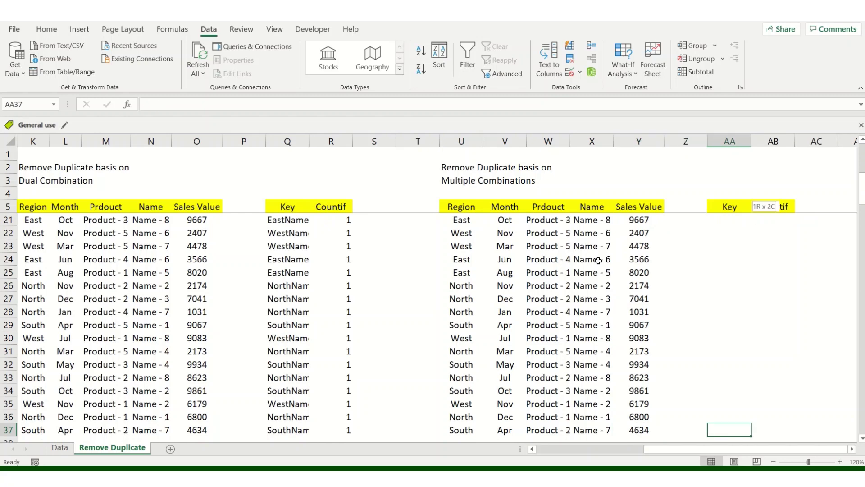
pyautogui.hotkey('ctrl', 'shift', 'Up')
pyautogui.hotkey('ctrl', 'd')
pyautogui.hotkey('alt', 'o')
pyautogui.press('c')
pyautogui.press('a')
pyautogui.hotkey('ctrl', 'Up')
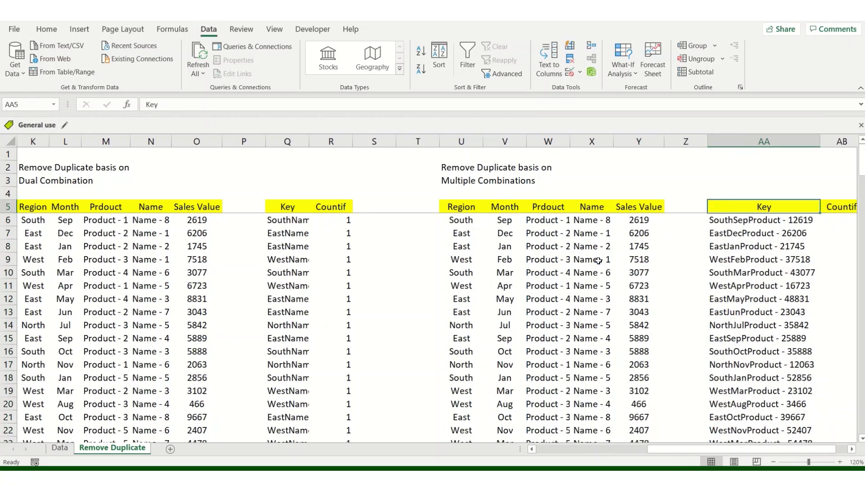
# Step: Enter =COUNTIF(AA:AA,AA6) in cell AB6 under the third table's Countif header
pyautogui.press('Down')
pyautogui.press('Right')
pyautogui.press('Right')
pyautogui.press('Left')
pyautogui.write('=')
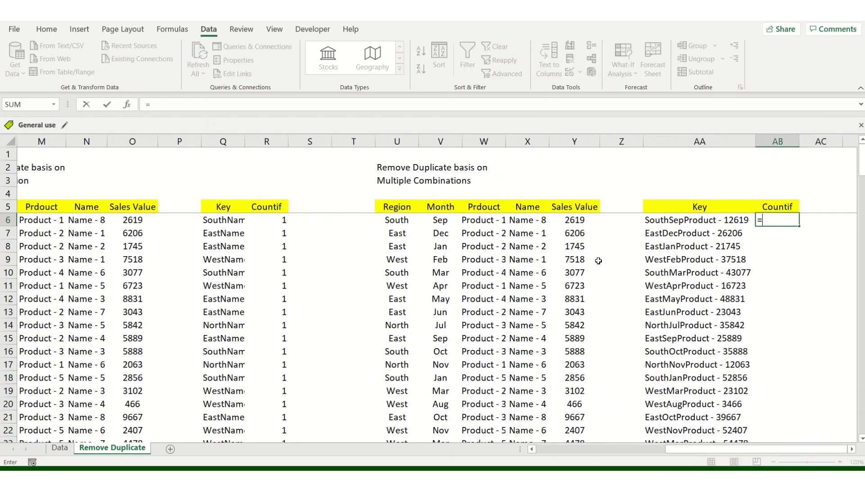
pyautogui.write('countif')
pyautogui.press('Tab')
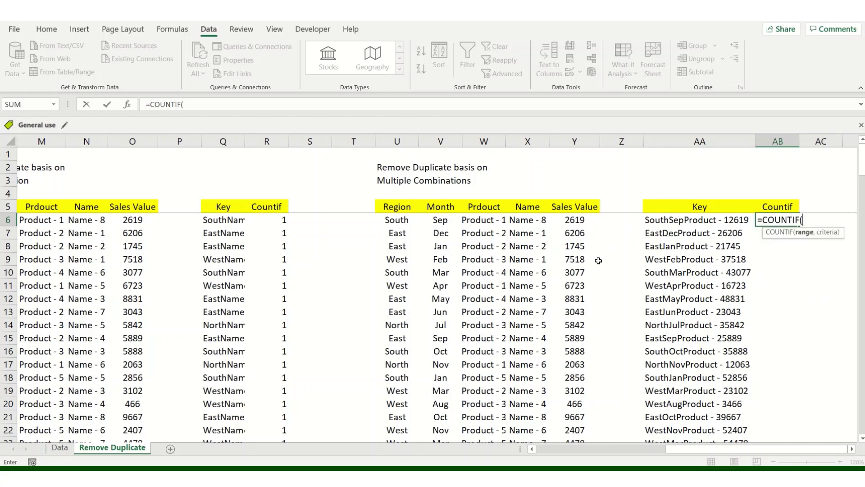
pyautogui.press('Left')
pyautogui.hotkey('ctrl', 'space')
pyautogui.write(',')
pyautogui.press('Left')
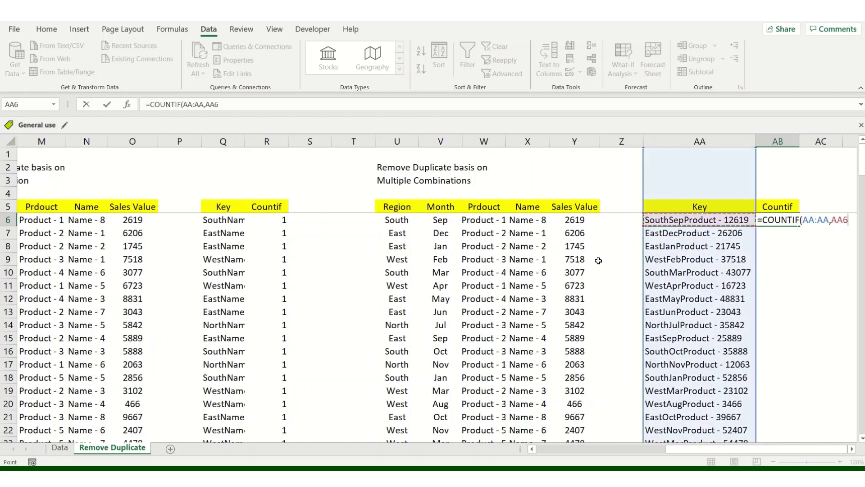
pyautogui.press('Return')
# Step: Copy the COUNTIF formula from AB6 down to the last record in AB37
pyautogui.press('Up')
pyautogui.hotkey('ctrl', 'c')
pyautogui.press('Left')
pyautogui.hotkey('ctrl', 'Down')
pyautogui.press('Right')
pyautogui.hotkey('ctrl', 'shift', 'Up')
pyautogui.hotkey('ctrl', 'v')
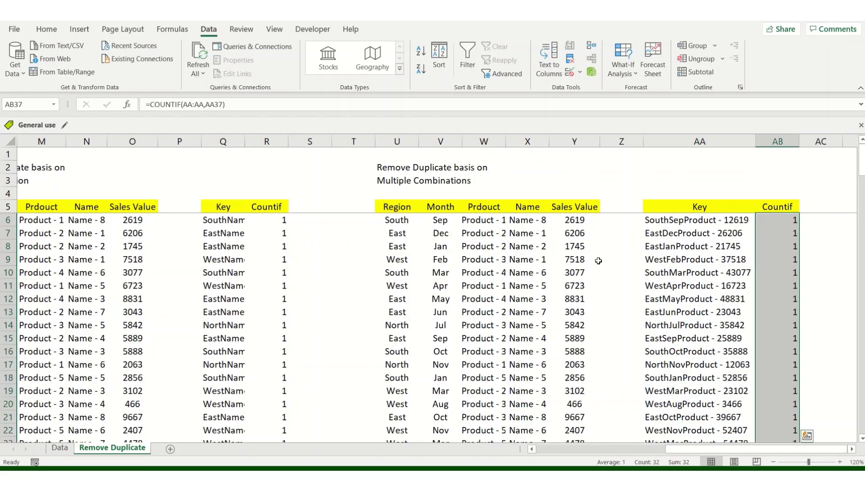
# Step: Turn on filtering for the third table's Key and Countif columns and open the Countif filter list
pyautogui.hotkey('ctrl', 'Up')
pyautogui.hotkey('alt', 'd')
pyautogui.press('f')
pyautogui.press('f')
pyautogui.press('Down')
pyautogui.press('Up')
pyautogui.hotkey('alt', 'Down')
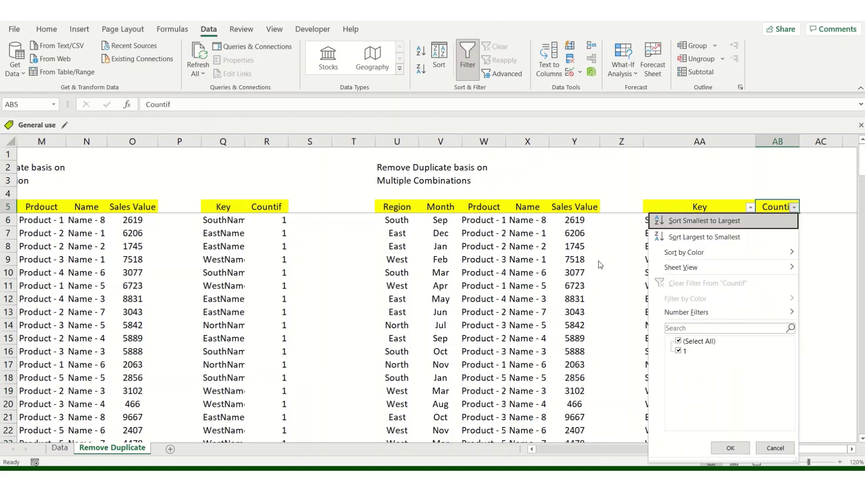
# Step: Close the filter list and copy the third table's first record U6:Y6 over the record in row 12
pyautogui.press('Escape')
pyautogui.press('Down')
pyautogui.press('Left')
pyautogui.press('Left')
pyautogui.press('Left')
pyautogui.hotkey('shift', 'Left')
pyautogui.hotkey('shift', 'Left')
pyautogui.hotkey('shift', 'Left')
pyautogui.hotkey('shift', 'Left')
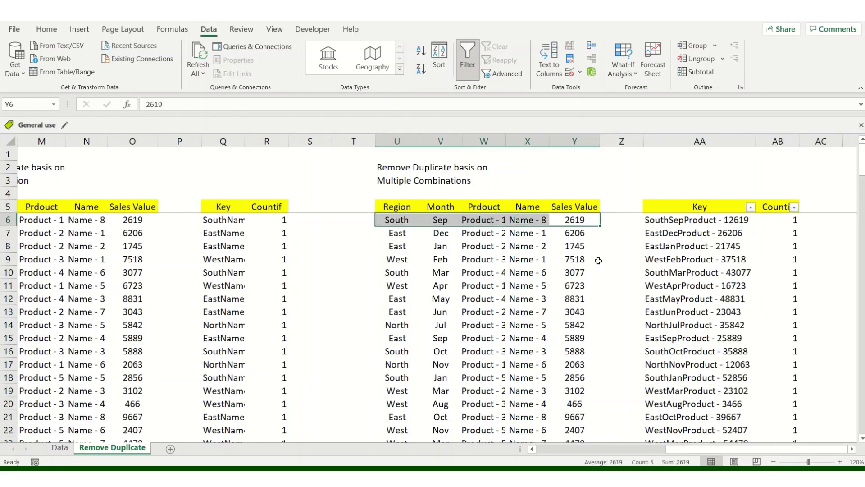
pyautogui.hotkey('ctrl', 'c')
pyautogui.press('Down')
pyautogui.press('Left')
pyautogui.press('Down')
pyautogui.press('Down')
pyautogui.press('Left')
pyautogui.press('Down')
pyautogui.press('Left')
pyautogui.press('Down')
pyautogui.press('Down')
pyautogui.press('Left')
pyautogui.hotkey('ctrl', 'v')
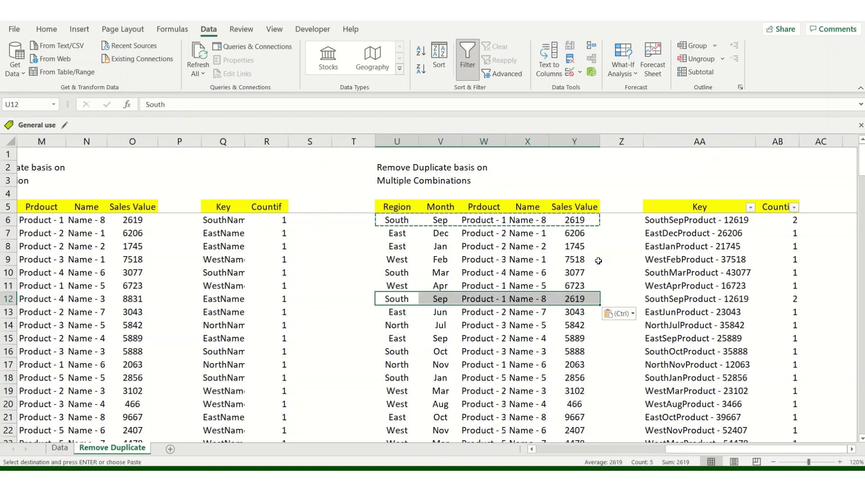
# Step: Paste the copied record over the third table's records in rows 17 and 21
pyautogui.press('Down')
pyautogui.press('Down')
pyautogui.press('Down')
pyautogui.press('Down')
pyautogui.press('Down')
pyautogui.hotkey('shift', 'Right')
pyautogui.hotkey('shift', 'Right')
pyautogui.hotkey('shift', 'Right')
pyautogui.hotkey('shift', 'Right')
pyautogui.hotkey('ctrl', 'v')
pyautogui.press('Down')
pyautogui.press('Down')
pyautogui.press('Down')
pyautogui.press('Down')
pyautogui.hotkey('shift', 'Right')
pyautogui.hotkey('shift', 'Right')
pyautogui.hotkey('shift', 'Right')
pyautogui.hotkey('shift', 'Right')
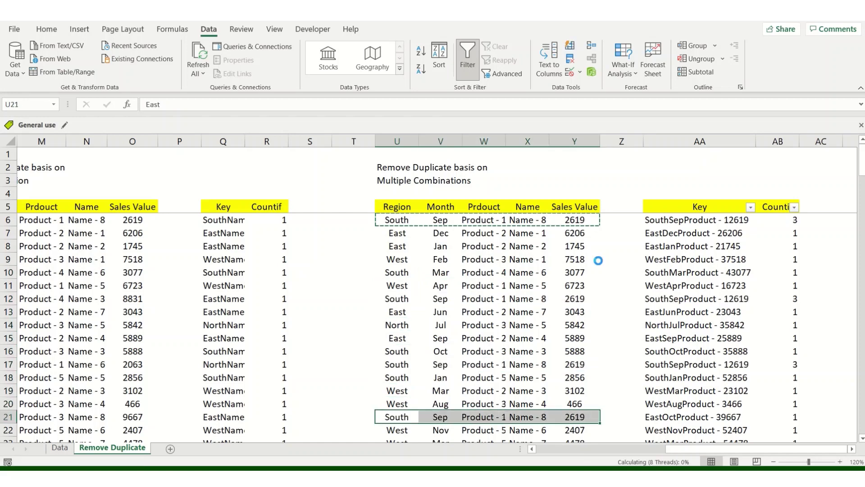
pyautogui.hotkey('ctrl', 'v')
# Step: Paste the copied record over the third table's records in rows 24, 27 and 30
pyautogui.press('Down')
pyautogui.press('Down')
pyautogui.press('Down')
pyautogui.hotkey('shift', 'Right')
pyautogui.hotkey('shift', 'Right')
pyautogui.hotkey('shift', 'Right')
pyautogui.hotkey('shift', 'Right')
pyautogui.hotkey('ctrl', 'v')
pyautogui.press('Down')
pyautogui.press('Down')
pyautogui.press('Down')
pyautogui.hotkey('shift', 'Right')
pyautogui.hotkey('shift', 'Right')
pyautogui.hotkey('shift', 'Right')
pyautogui.hotkey('shift', 'Right')
pyautogui.hotkey('ctrl', 'v')
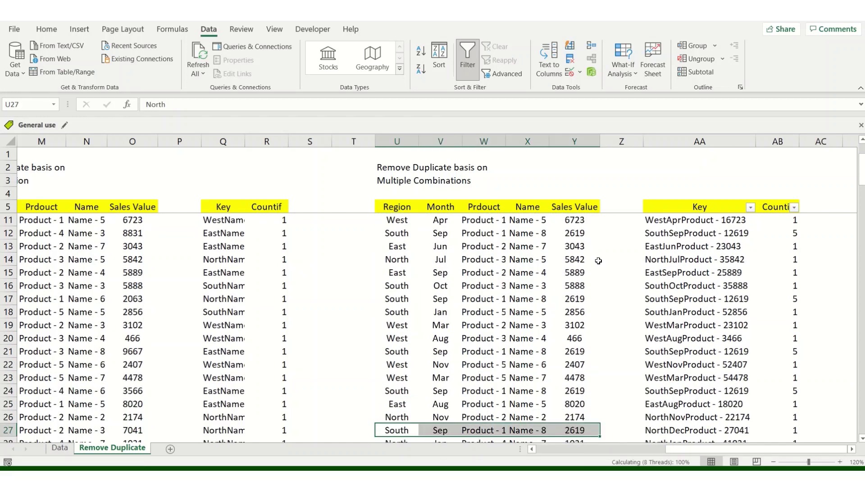
pyautogui.press('Down')
pyautogui.press('Down')
pyautogui.press('Down')
pyautogui.hotkey('shift', 'Right')
pyautogui.hotkey('shift', 'Right')
pyautogui.hotkey('shift', 'Right')
pyautogui.hotkey('shift', 'Right')
pyautogui.hotkey('ctrl', 'v')
# Step: Filter the third table's Countif column to show only the records with a count of 7
pyautogui.hotkey('ctrl', 'Up')
pyautogui.press('Right')
pyautogui.press('Right')
pyautogui.press('Right')
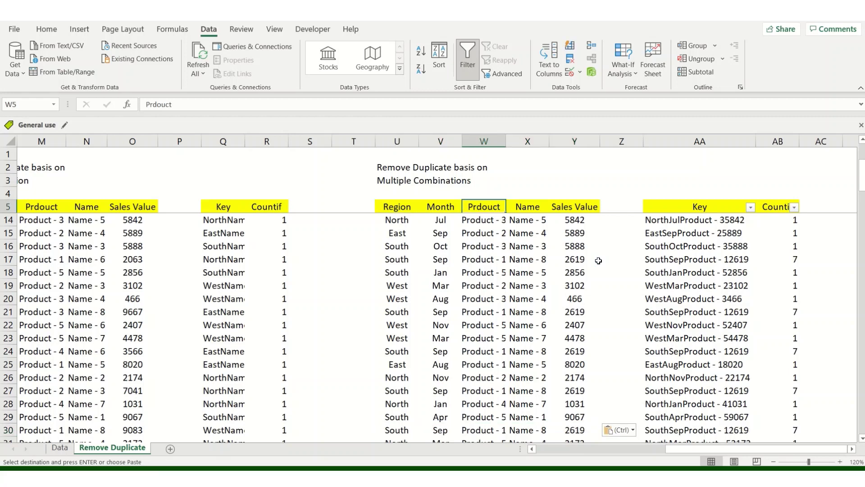
pyautogui.press('Down')
pyautogui.press('Right')
pyautogui.press('Down')
pyautogui.press('Right')
pyautogui.press('Right')
pyautogui.press('Right')
pyautogui.press('Up')
pyautogui.press('Up')
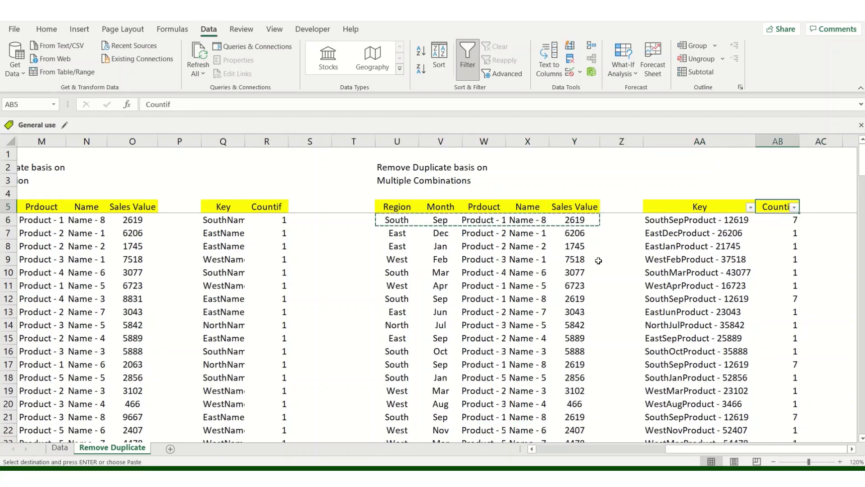
pyautogui.hotkey('alt', 'Down')
pyautogui.press('space')
pyautogui.press('Return')
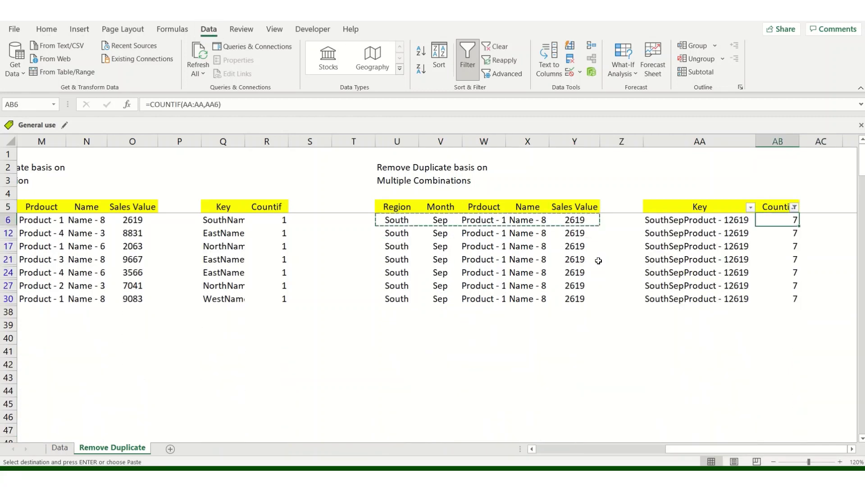
# Step: Highlight the filtered Key and Countif cells from row 12 down to examine the repeated records, and return to the Countif header
pyautogui.press('Down')
pyautogui.hotkey('ctrl', 'shift', 'Down')
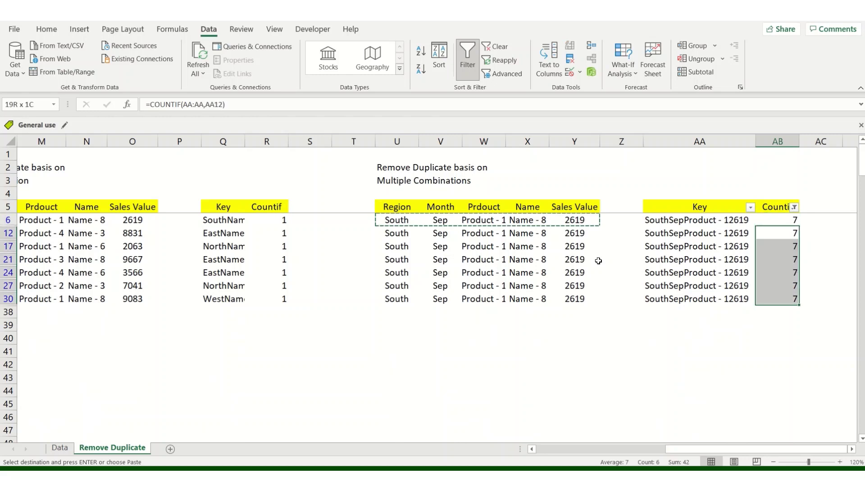
pyautogui.hotkey('shift', 'Left')
pyautogui.hotkey('shift', 'Left')
pyautogui.hotkey('shift', 'Left')
pyautogui.hotkey('shift', 'Left')
pyautogui.hotkey('shift', 'Left')
pyautogui.hotkey('shift', 'Left')
pyautogui.hotkey('shift', 'Left')
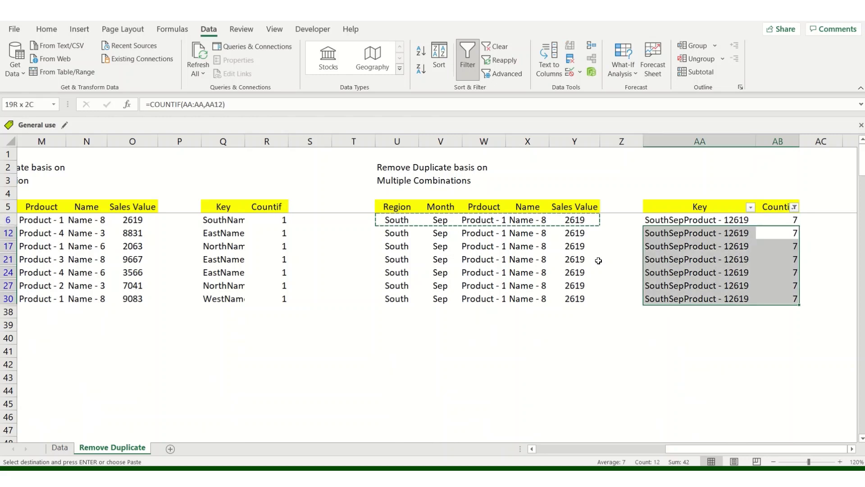
pyautogui.hotkey('ctrl', 'Up')
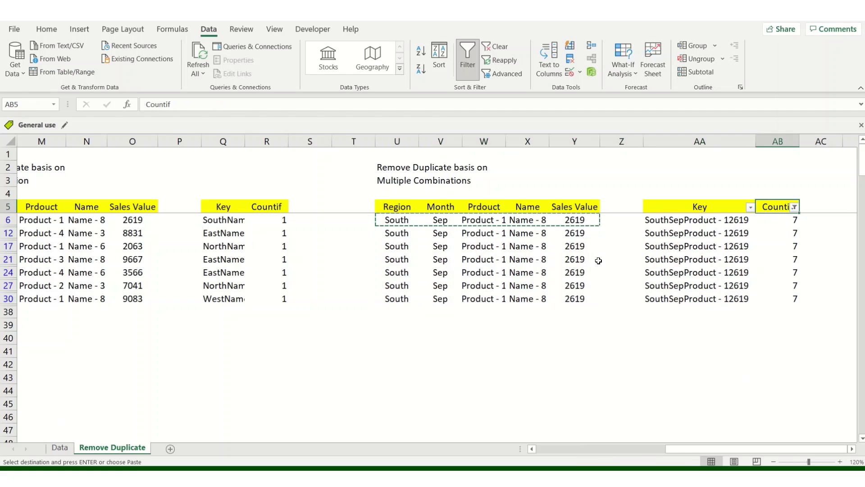
# Step: Turn off filtering on the third table's Key and Countif columns
pyautogui.hotkey('alt', 'd')
pyautogui.press('f')
pyautogui.press('f')
# Step: Select the third table U5:Y37 with its headers, open Remove Duplicates and move the dialog clear of the table
pyautogui.press('Down')
pyautogui.press('Left')
pyautogui.press('Left')
pyautogui.press('Left')
pyautogui.press('Up')
pyautogui.press('Left')
pyautogui.press('Left')
pyautogui.press('Left')
pyautogui.press('Left')
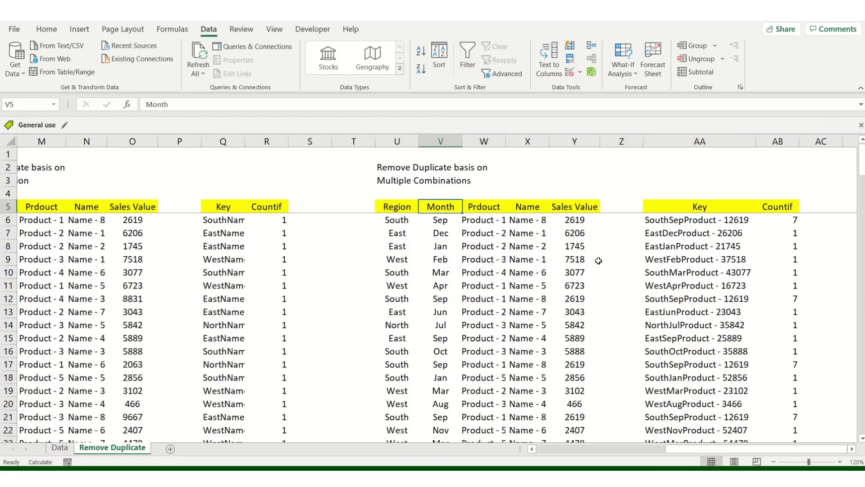
pyautogui.hotkey('ctrl', 'shift', 'Right')
pyautogui.hotkey('ctrl', 'shift', 'Down')
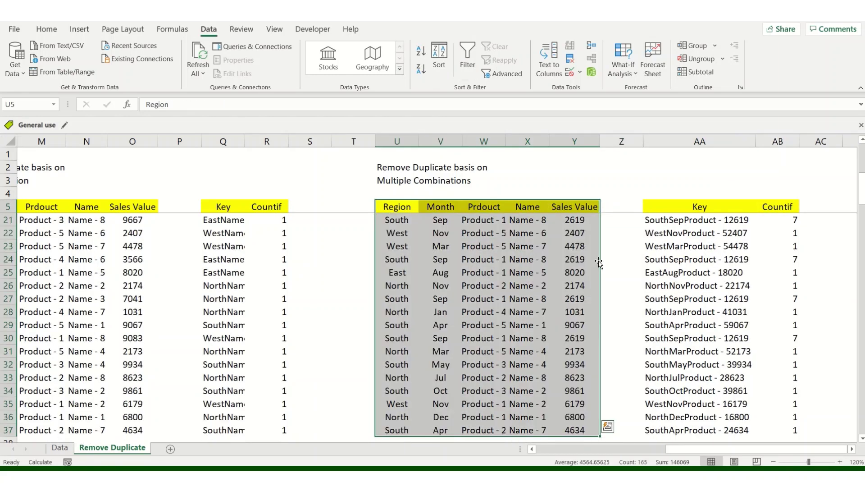
pyautogui.hotkey('alt', 'a')
pyautogui.press('m')
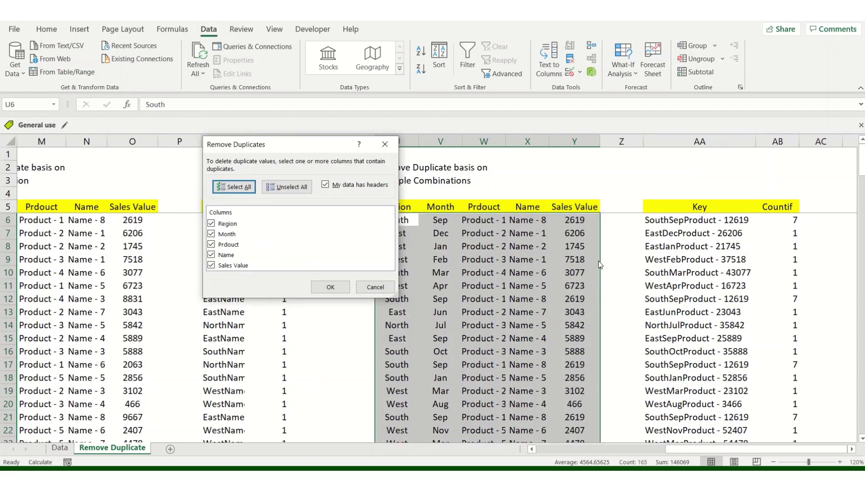
pyautogui.moveTo(284, 145); pyautogui.dragTo(210, 133)
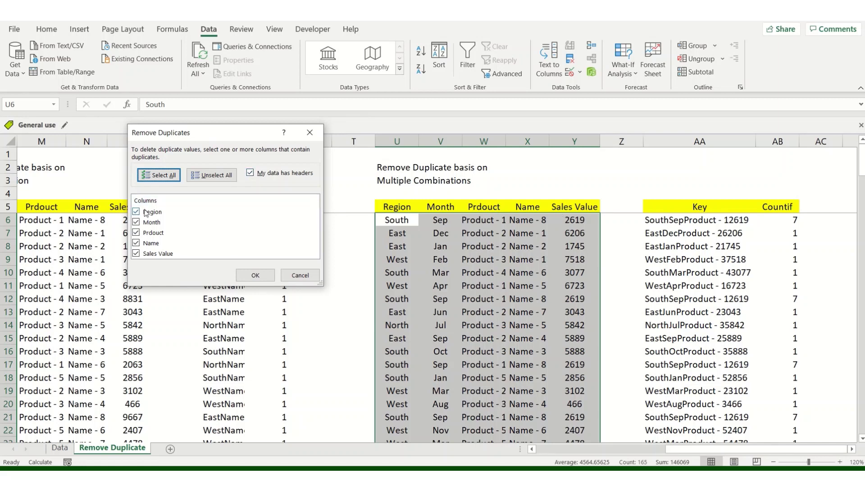
# Step: Remove the third table's duplicates based only on the Region, Month, Prdouct and Sales Value columns
pyautogui.click(212, 175)
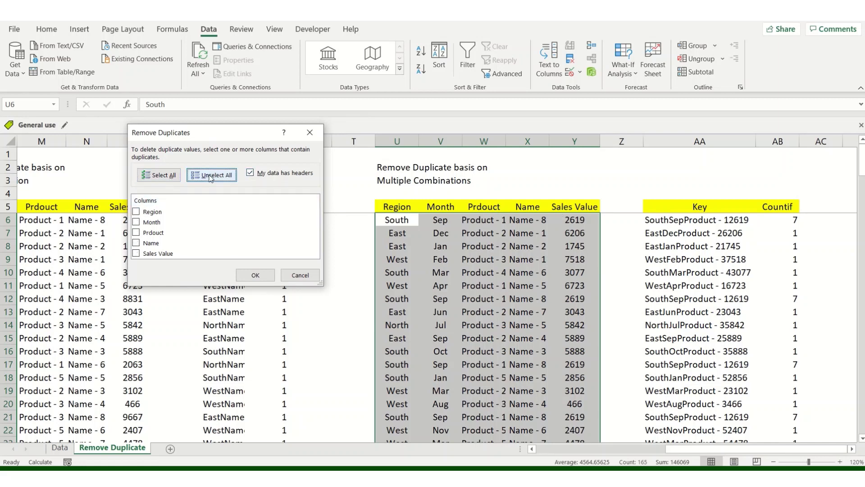
pyautogui.click(136, 212)
pyautogui.click(136, 222)
pyautogui.click(136, 232)
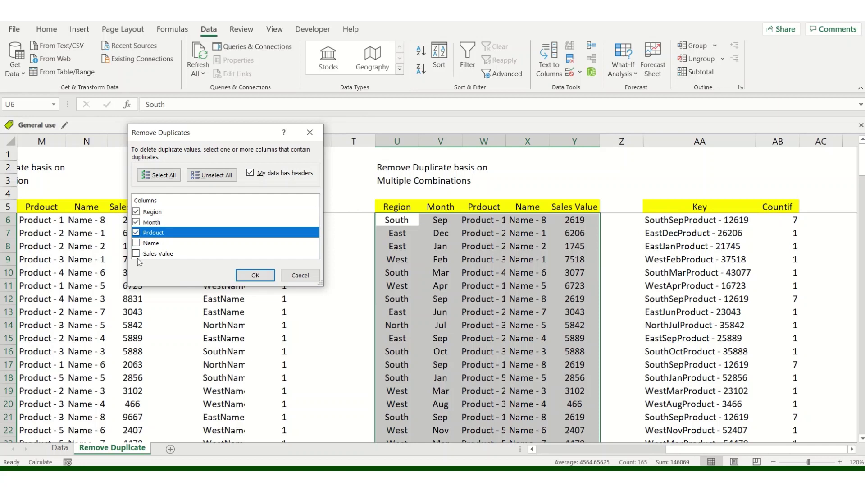
pyautogui.click(136, 253)
pyautogui.click(255, 276)
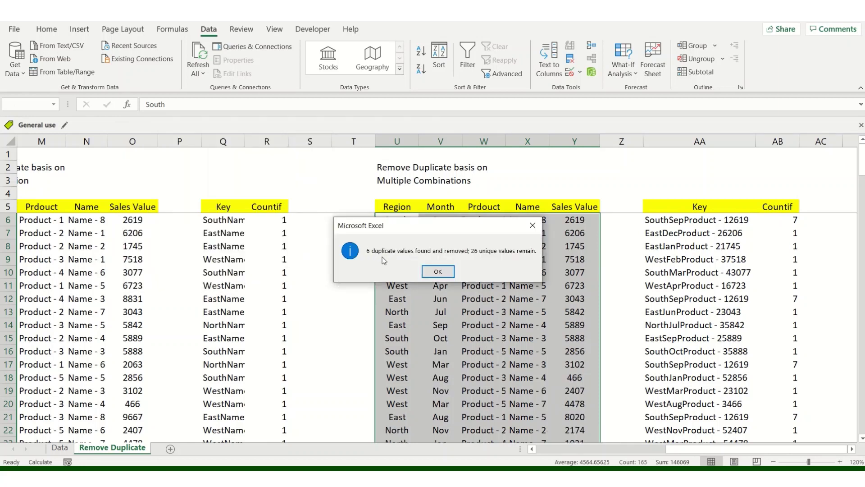
pyautogui.click(438, 271)
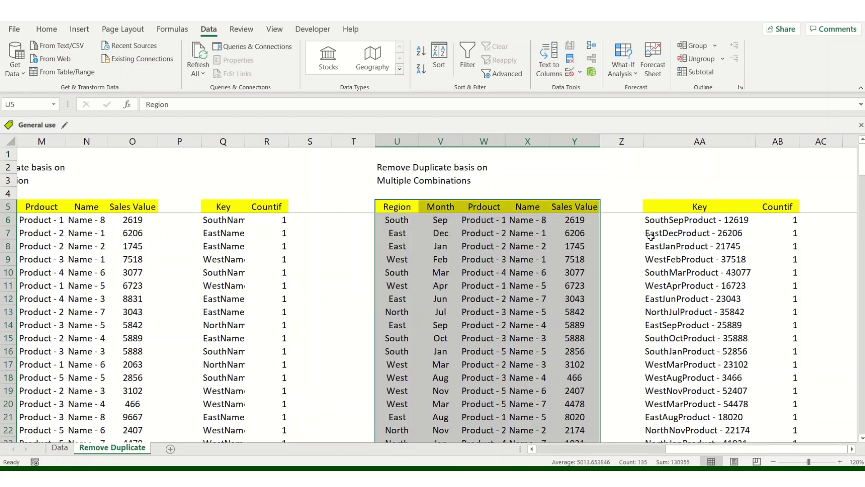
# Step: Turn filtering back on for the third table's Key and Countif columns and check the values in the Countif filter list
pyautogui.click(652, 234)
pyautogui.press('Left')
pyautogui.press('Left')
pyautogui.press('Up')
pyautogui.press('Up')
pyautogui.press('Right')
pyautogui.press('Right')
pyautogui.press('Right')
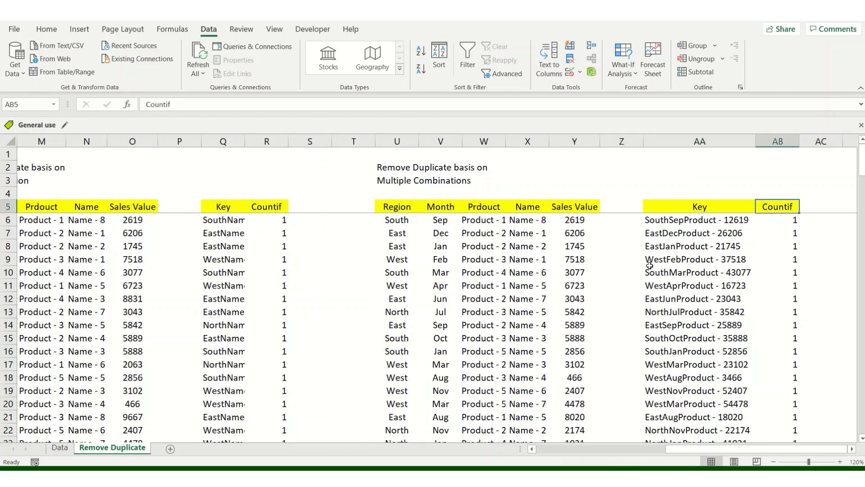
pyautogui.hotkey('ctrl', 'shift', 'l')
pyautogui.hotkey('alt', 'Down')
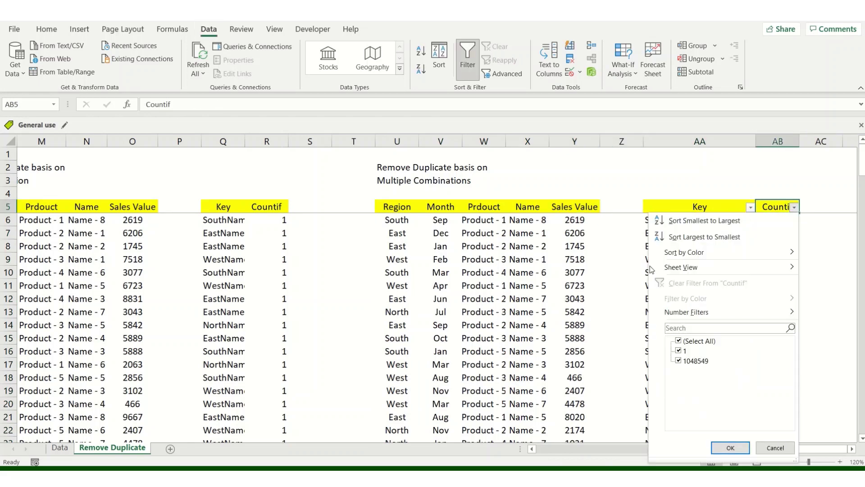
pyautogui.press('Escape')
# Step: Return to the beginning of row 5 and switch to the Data sheet
pyautogui.press('Down')
pyautogui.press('Left')
pyautogui.press('Left')
pyautogui.press('Up')
pyautogui.press('Home')
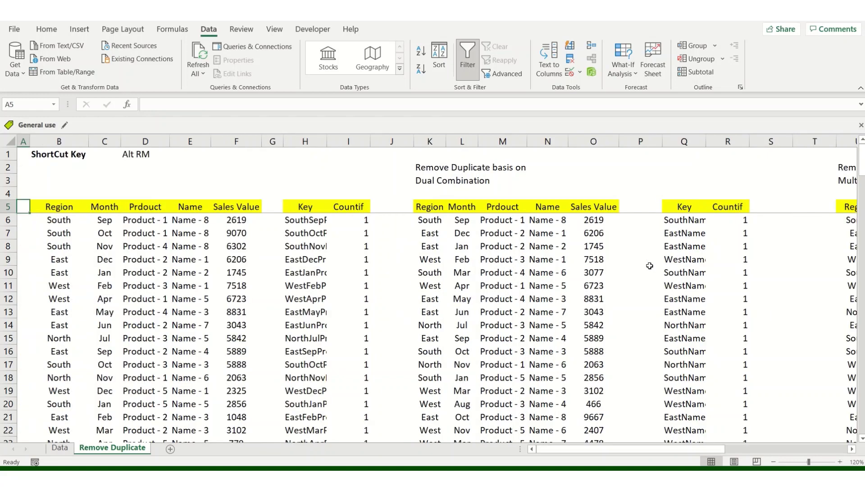
pyautogui.hotkey('ctrl', 'pageup')
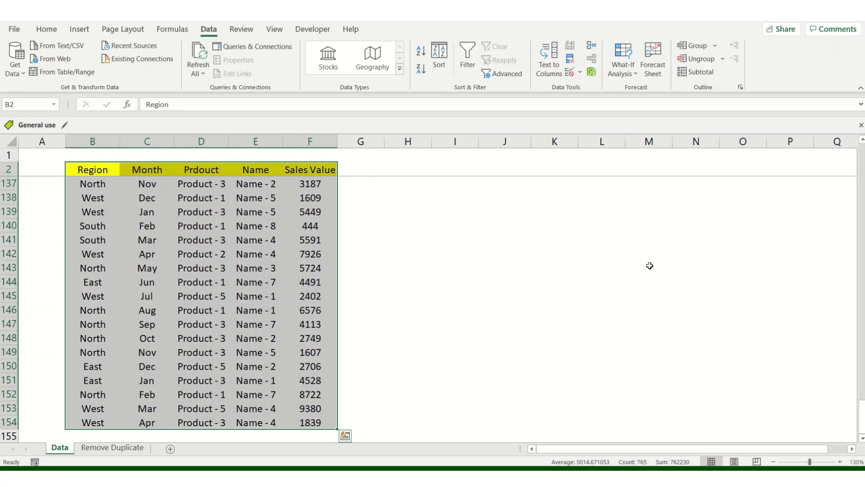
pyautogui.moveTo(395, 22)
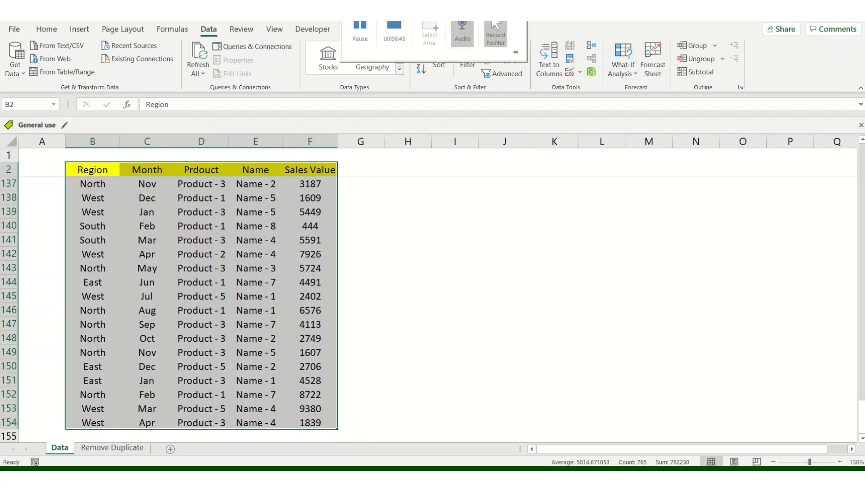